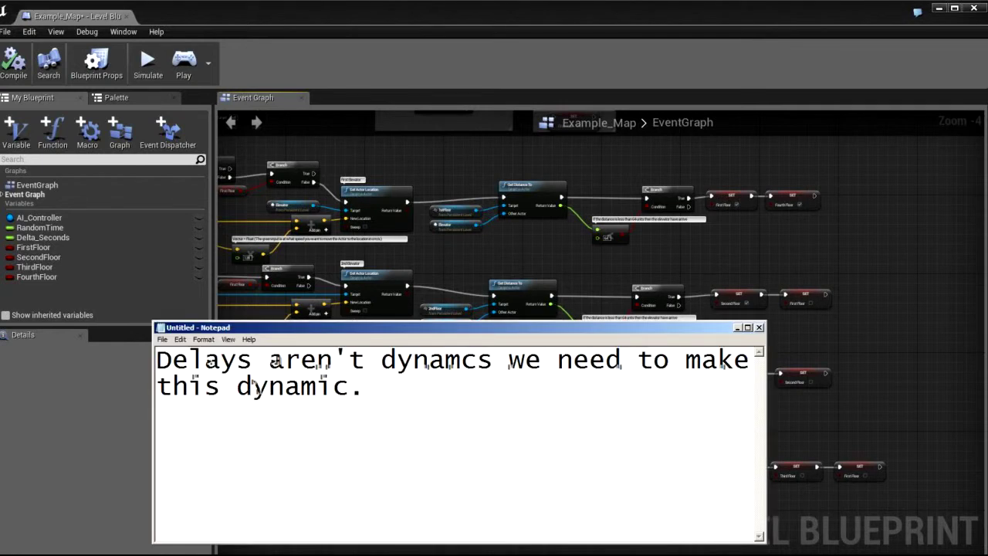
Step: Replace the Notepad note with 'Copy and paste the folowing Function' and 'boxes' on a new line
key("ctrl+a")
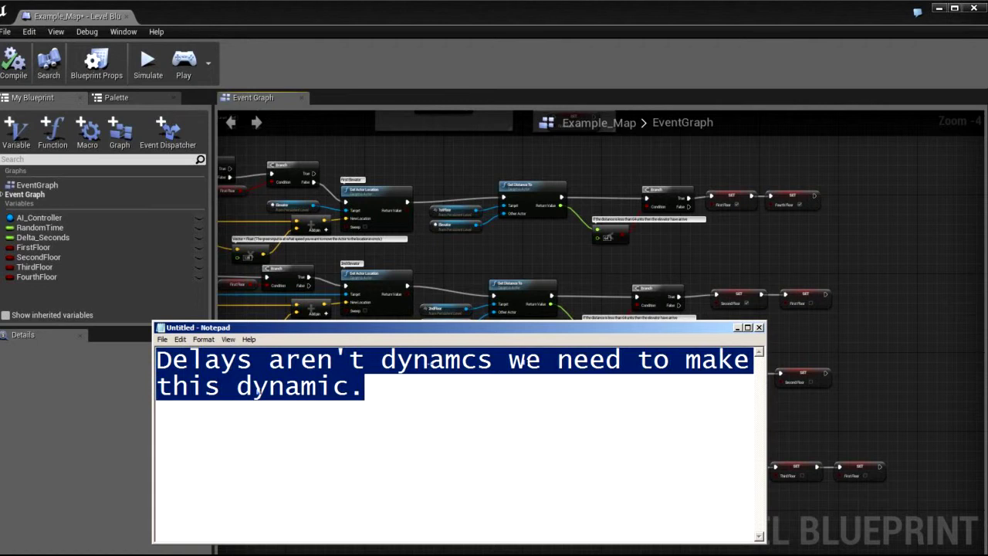
type("Copy")
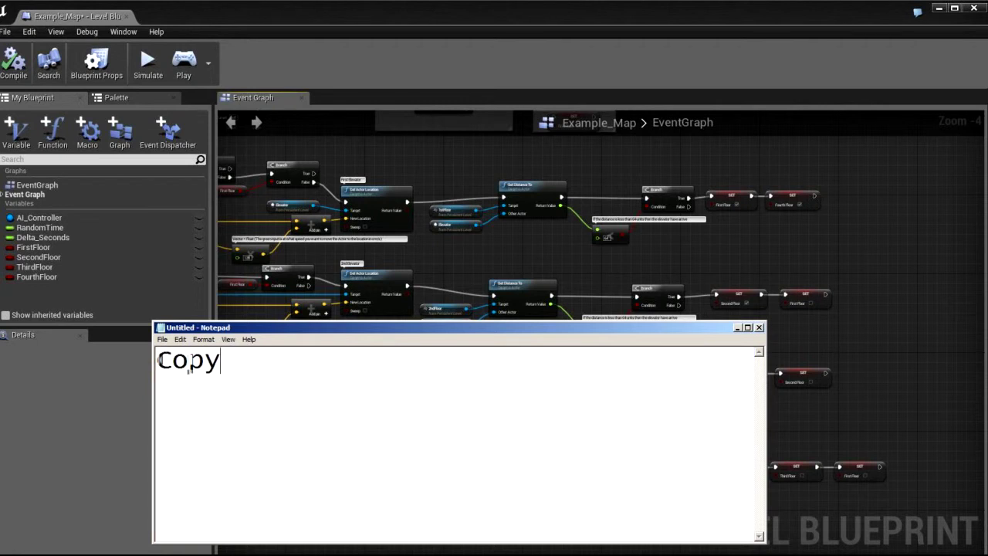
type(" and pa")
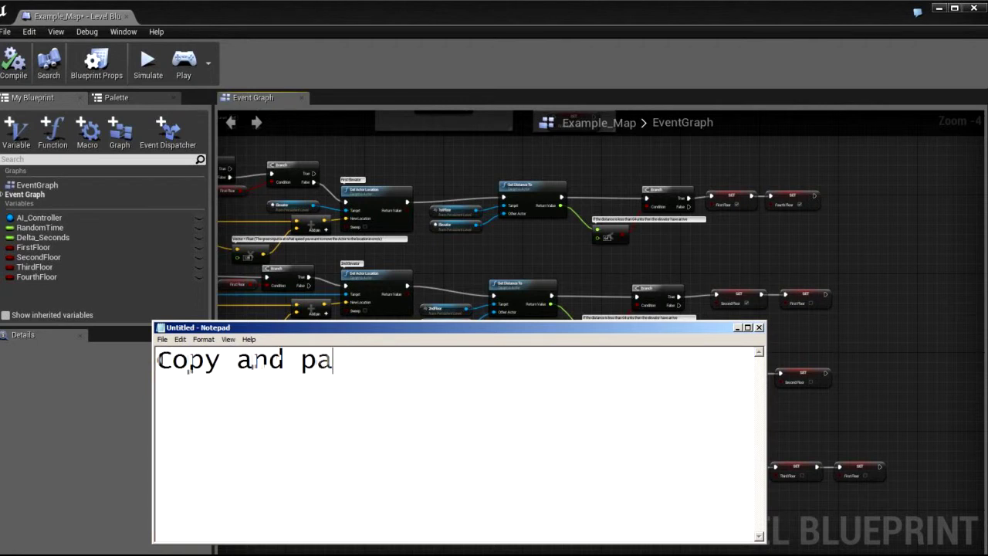
type("ste ")
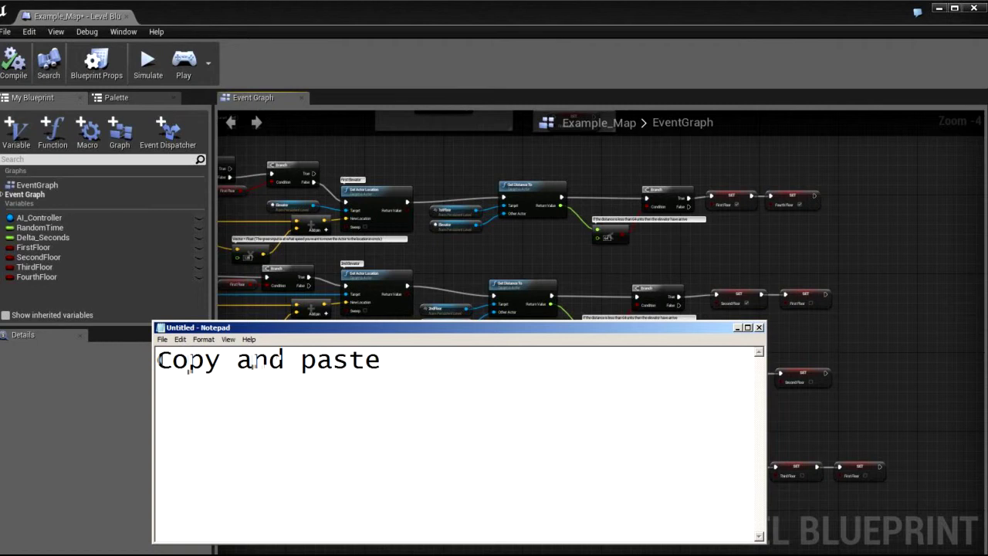
type("the fo")
type("lowing Func")
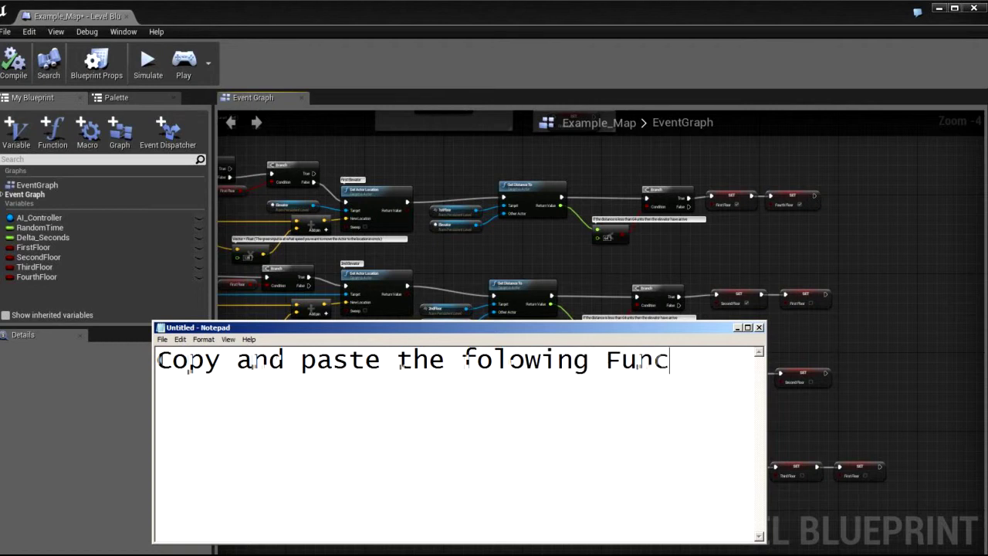
type("tion")
key("Return")
type("b")
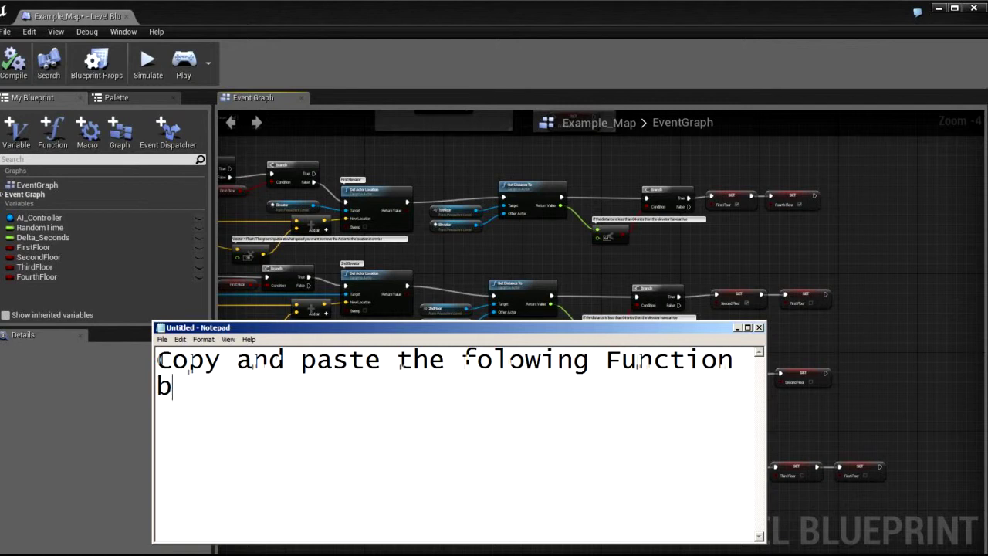
type("oxes")
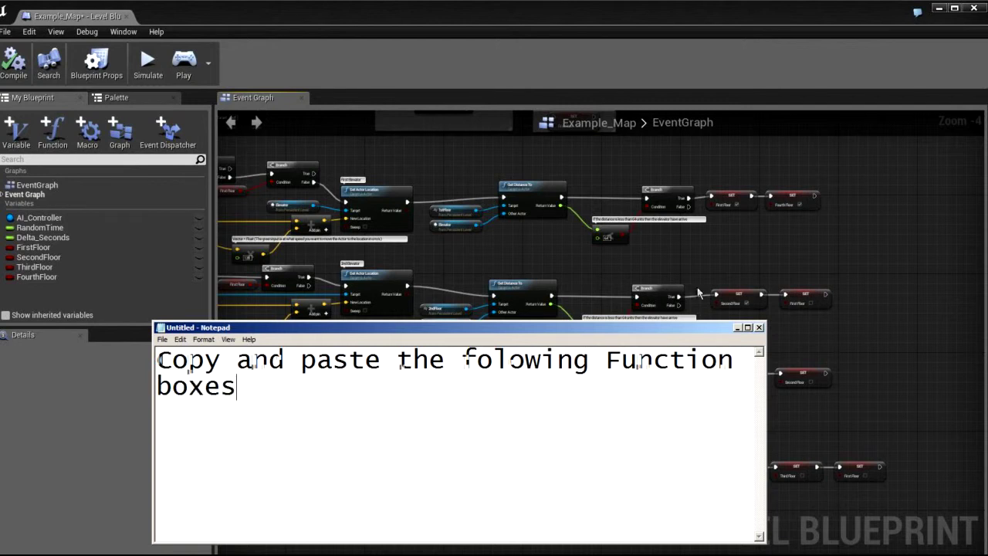
left_click(628, 247)
scroll(628, 247, "up", 2)
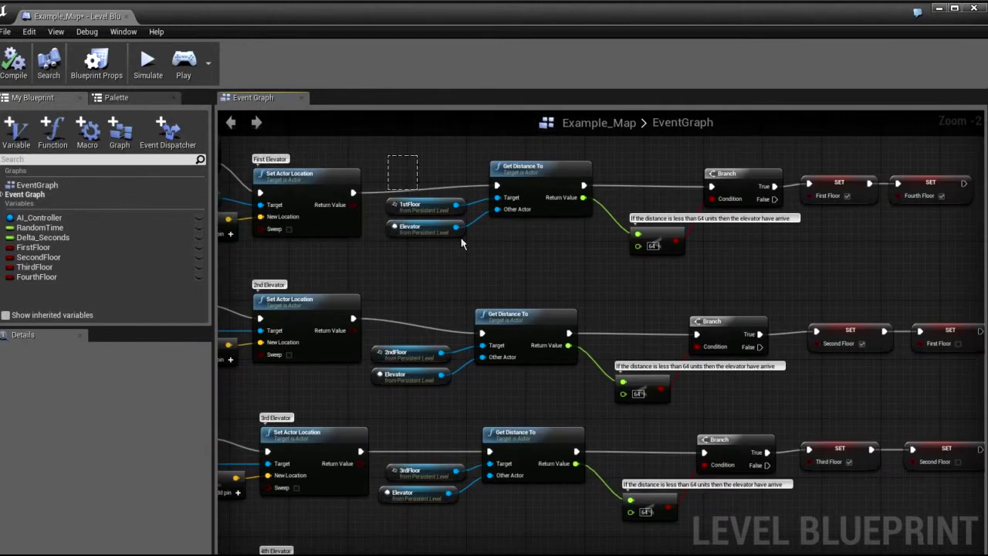
left_click_drag(461, 244, 785, 276)
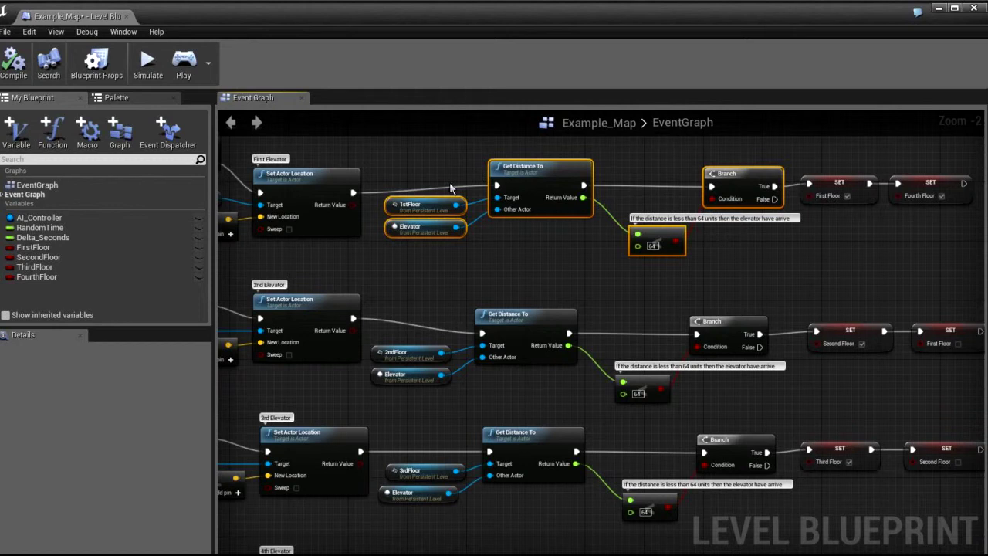
right_click_drag(626, 163, 626, 200)
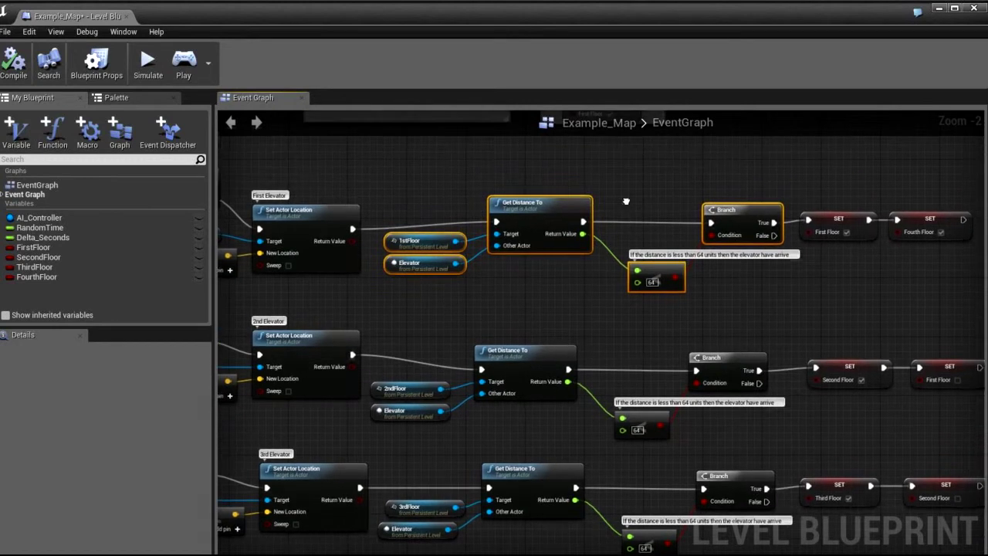
right_click_drag(483, 330, 483, 270)
left_click(420, 336)
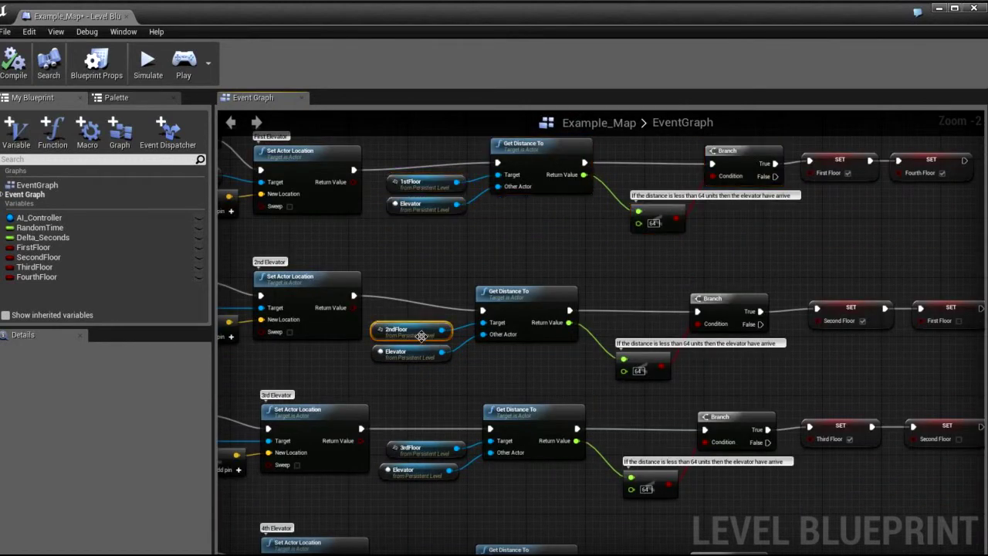
left_click(425, 183)
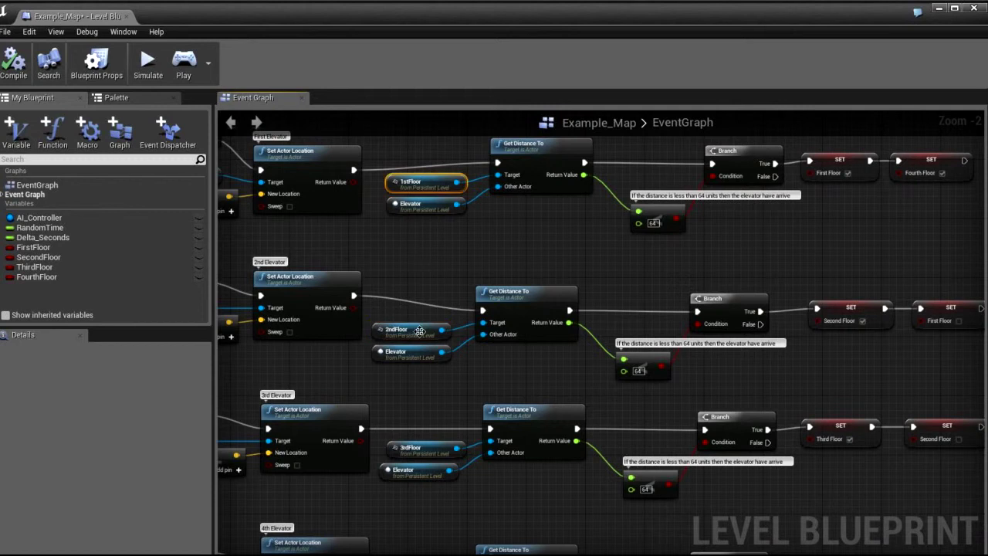
left_click(419, 331)
right_click_drag(428, 392, 425, 193)
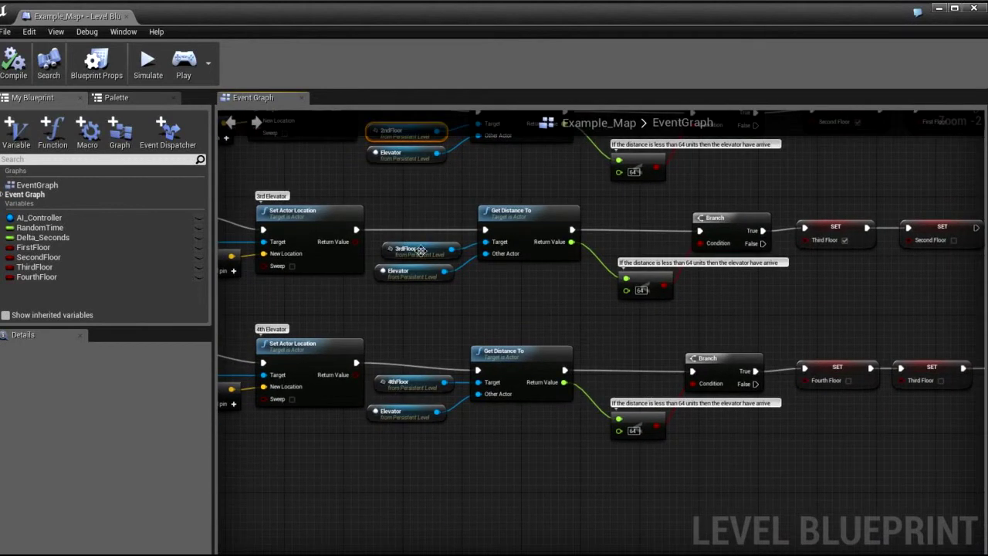
left_click(420, 251)
left_click(417, 382)
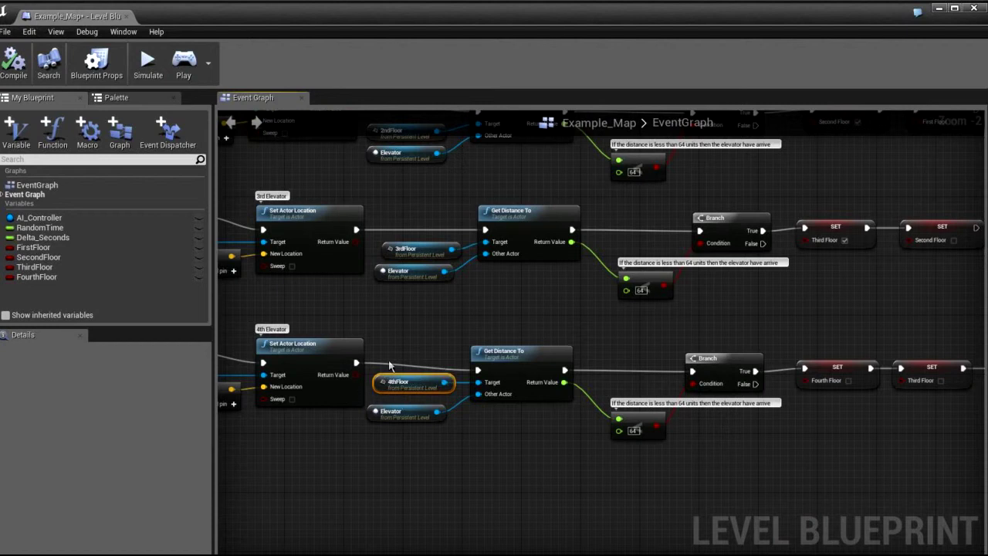
right_click_drag(537, 303, 534, 334)
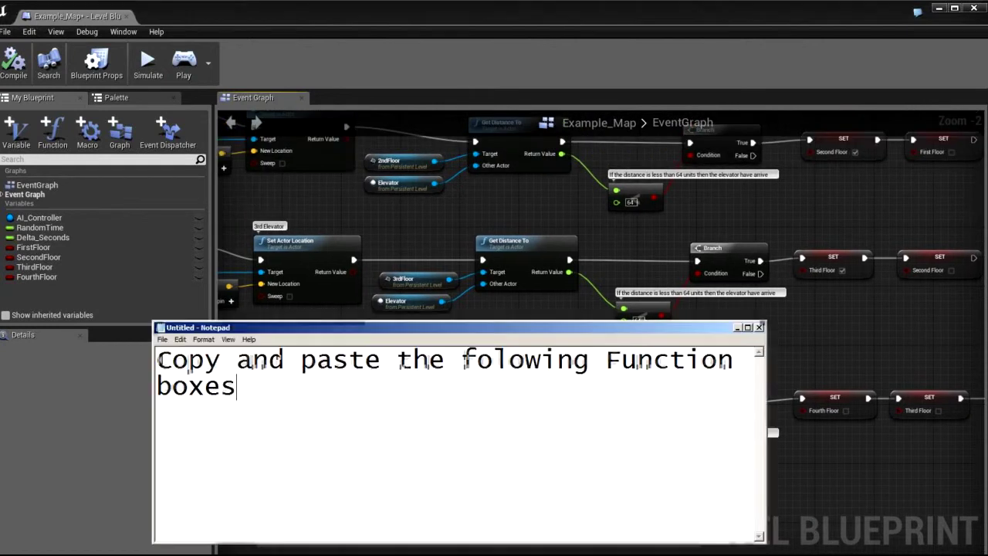
Step: Change the note to 'Now the elevator is fully Dynamic. Let test it out!' and minimize the Blueprint editor
key("alt+Tab")
key("ctrl+a")
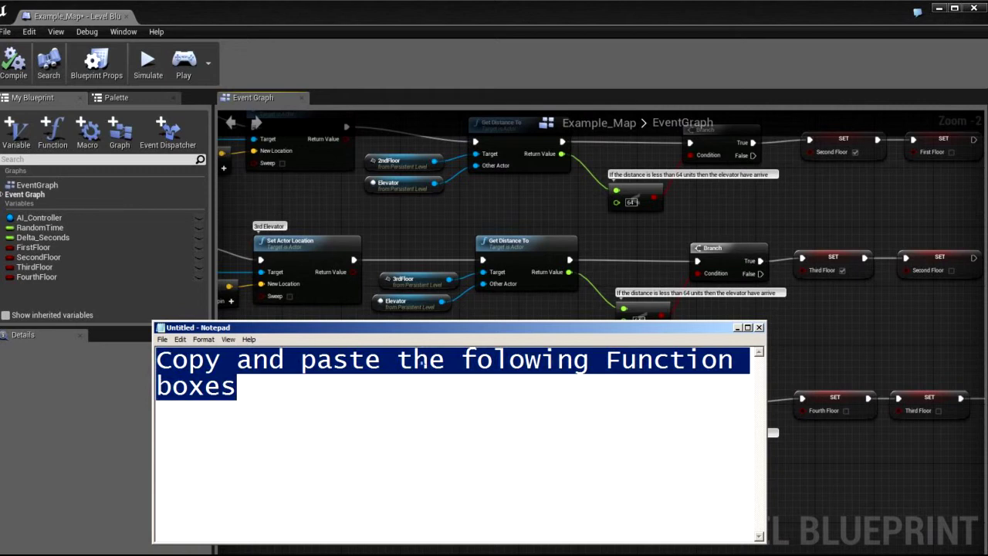
type("No")
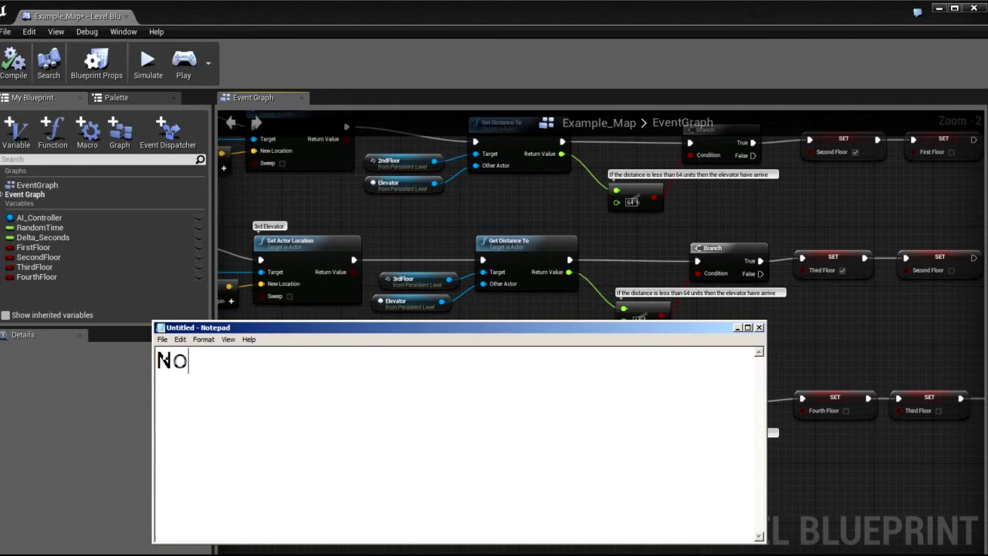
type("w the e")
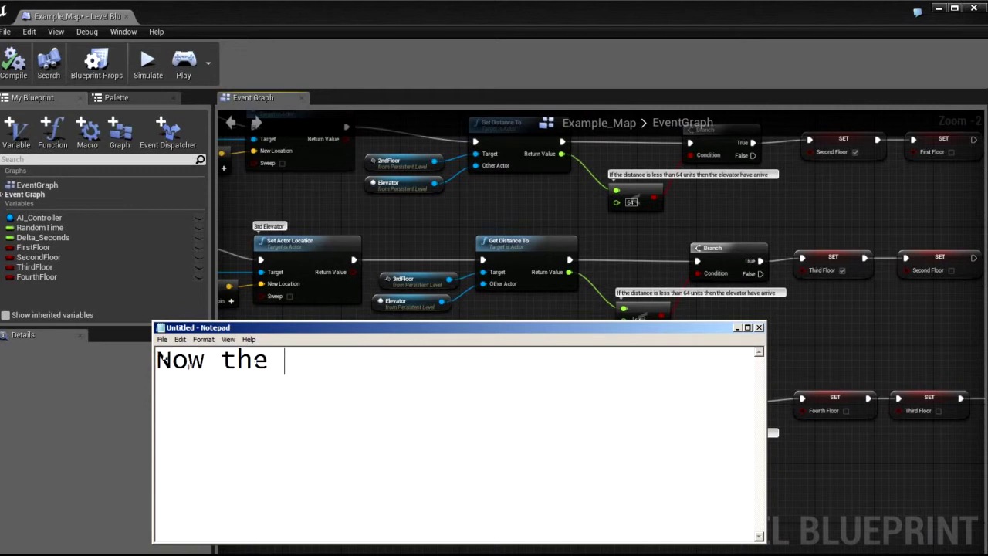
type("levato")
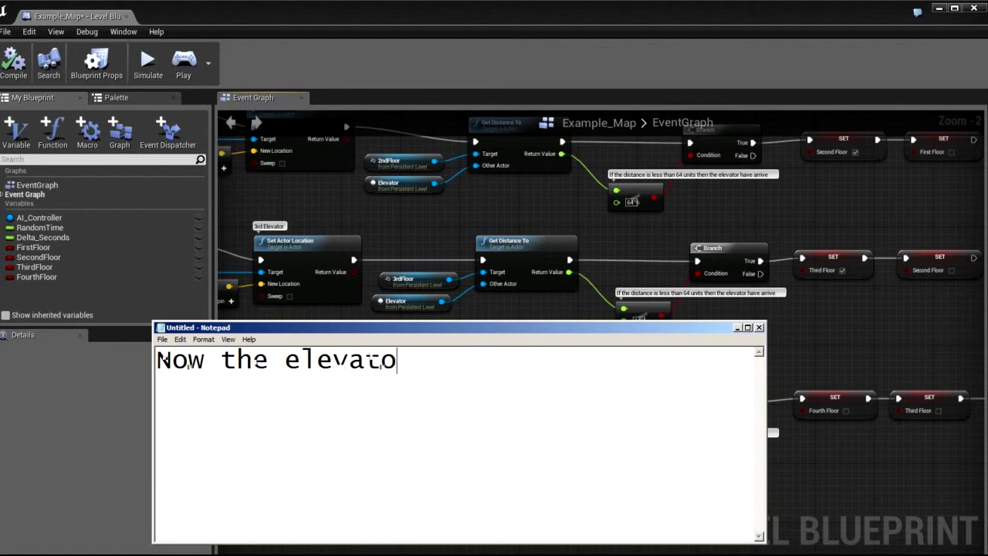
type("r is fu")
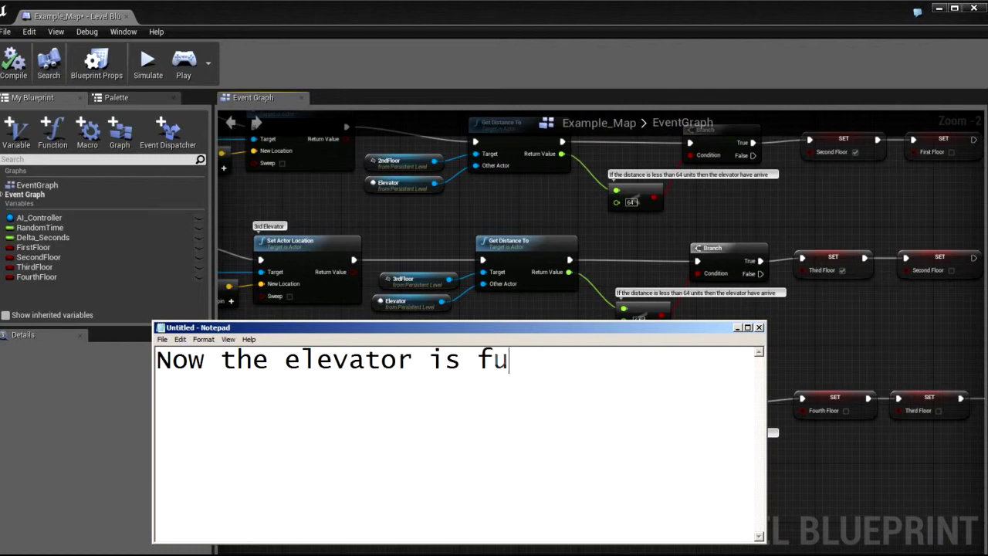
type("lly")
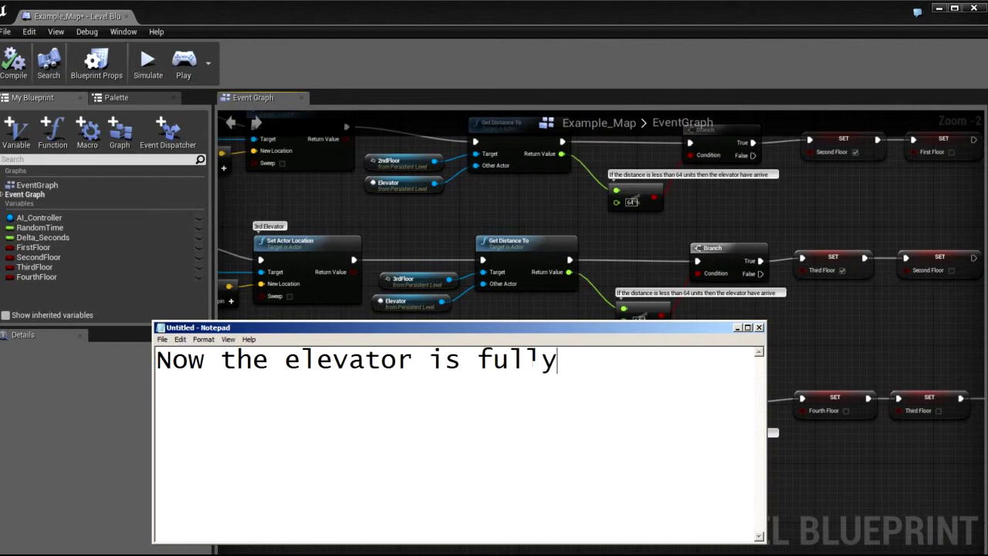
type(" Dy")
type("namic")
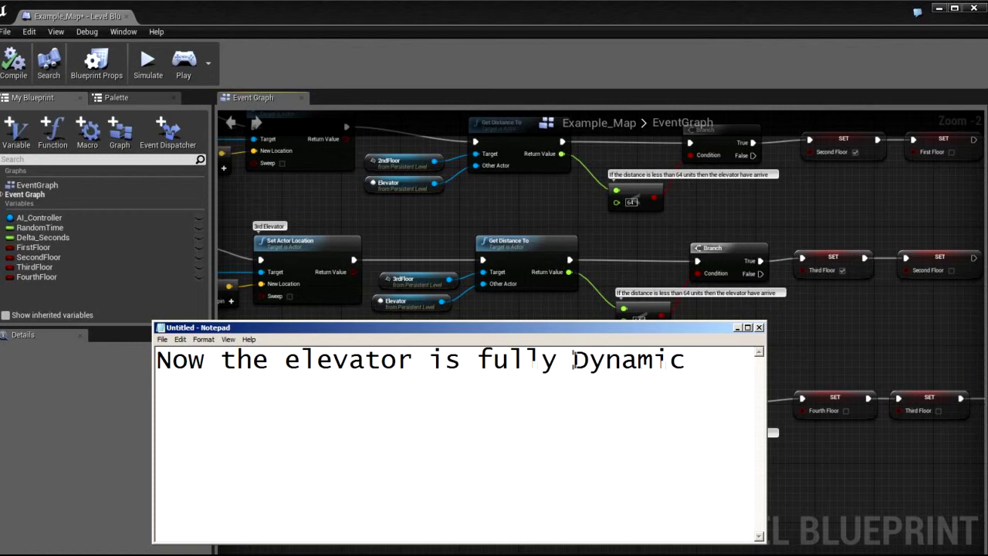
type(". Let")
type(" test ")
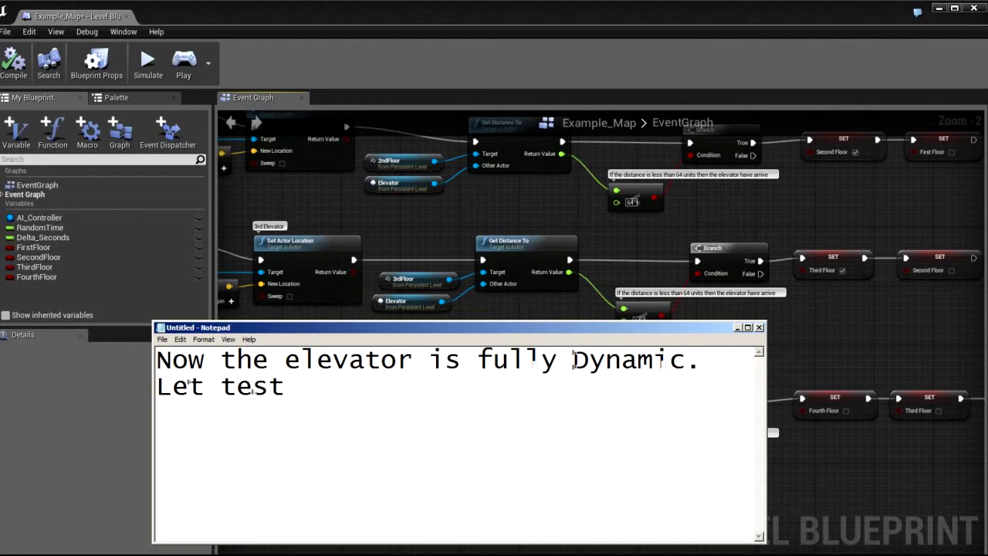
type("it out!")
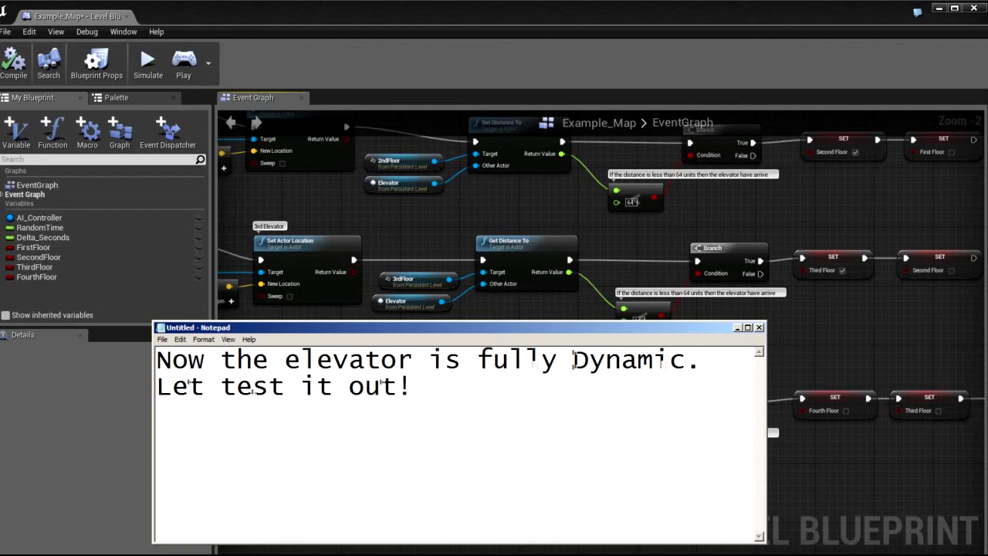
left_click(939, 8)
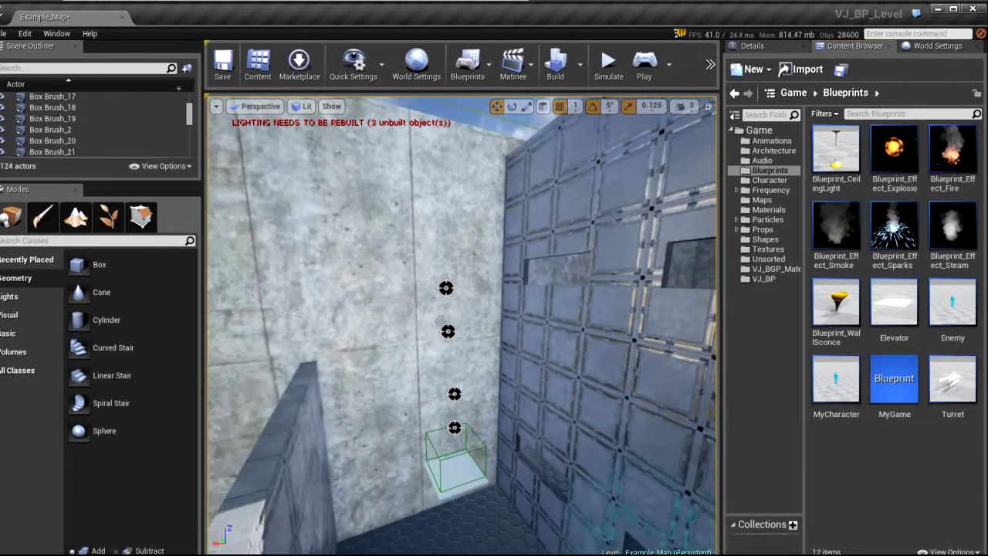
Step: Run a Simulate test of Example_Map to watch the elevator rise, then stop it
right_click_drag(448, 324, 452, 317)
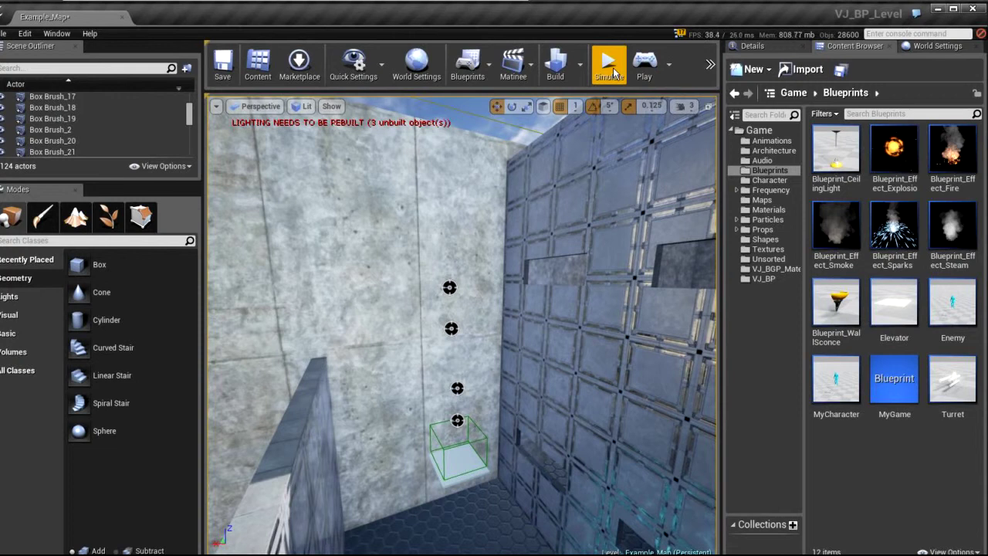
left_click(610, 68)
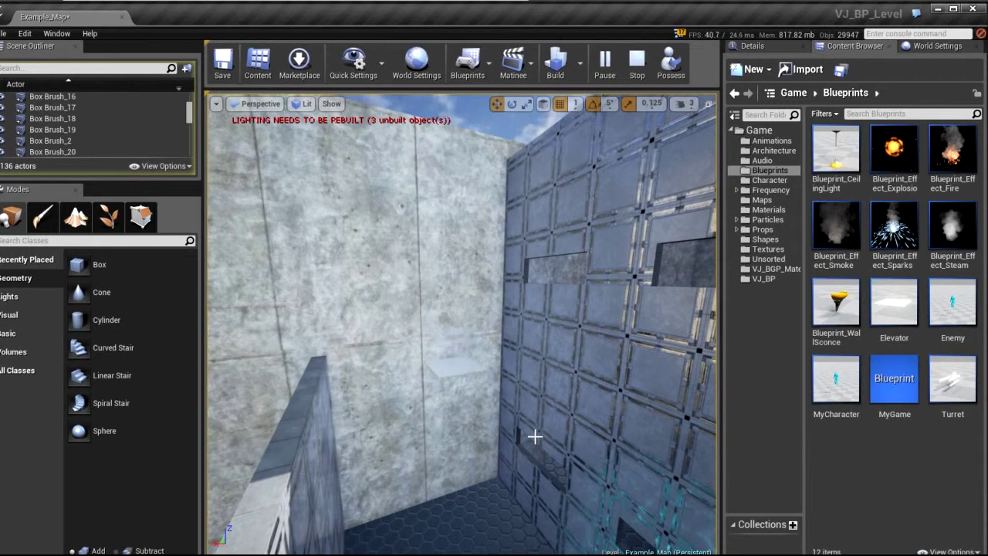
left_click(638, 66)
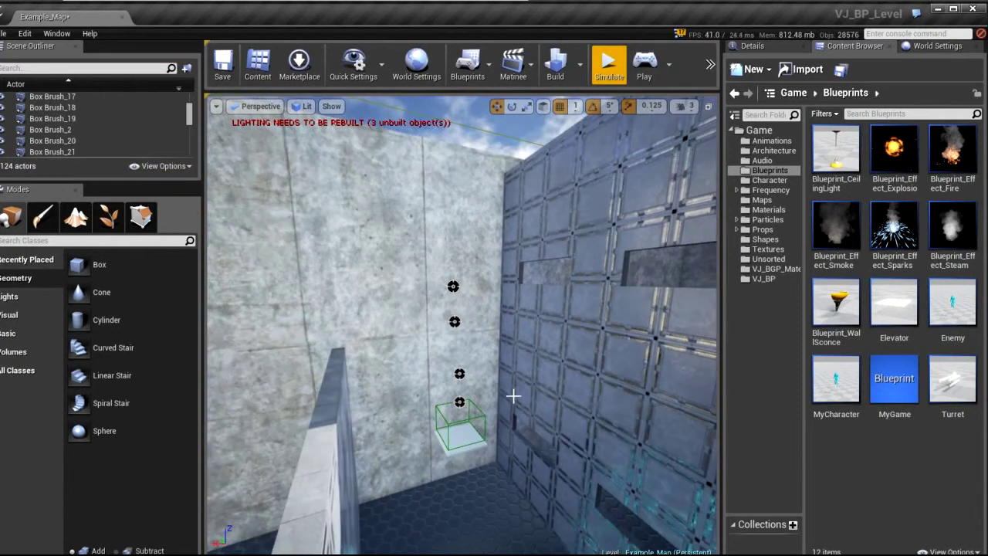
Step: Select the Elevator and the 1stFloor through 4thFloor targets in the shaft
left_click(461, 439)
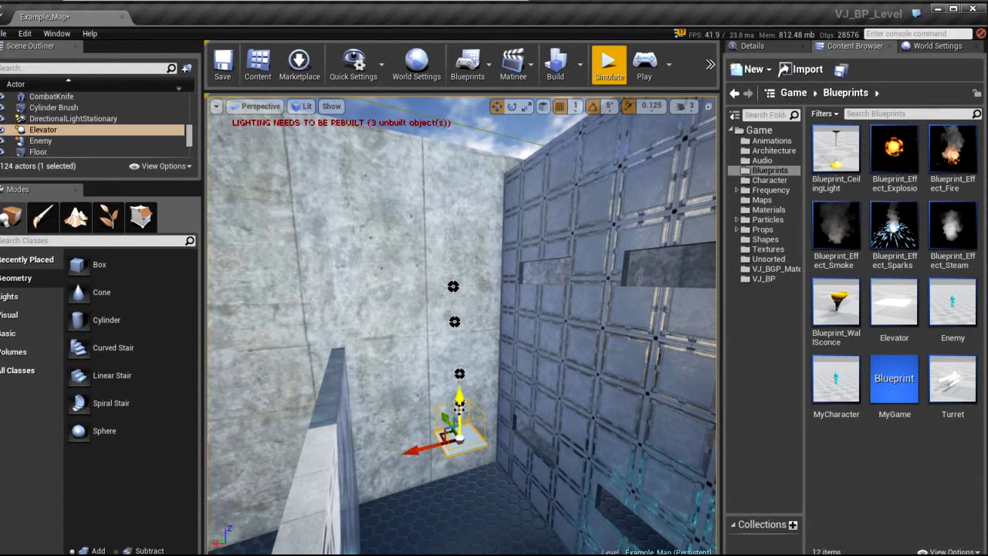
left_click(459, 407, "ctrl")
left_click(460, 374, "ctrl")
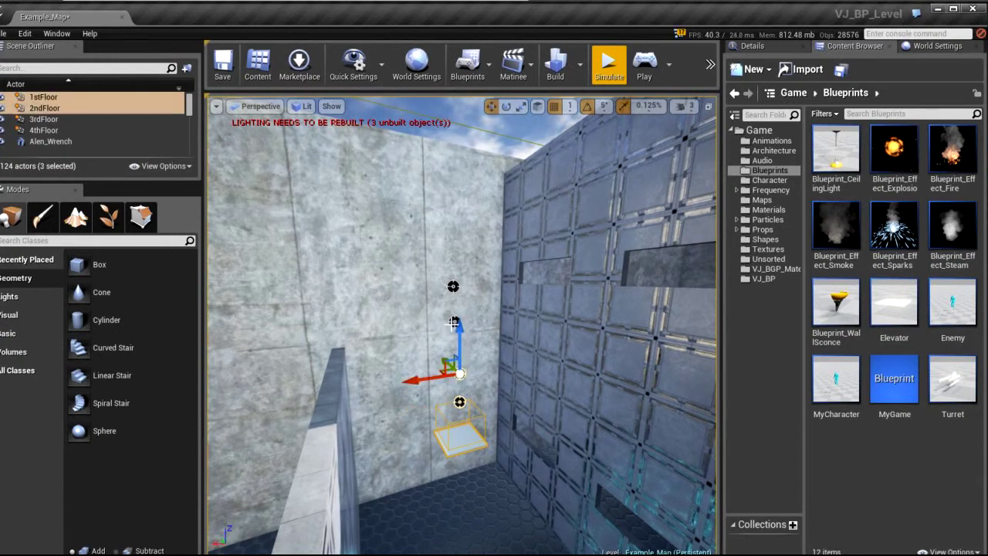
left_click(454, 322, "ctrl")
left_click(453, 286, "ctrl")
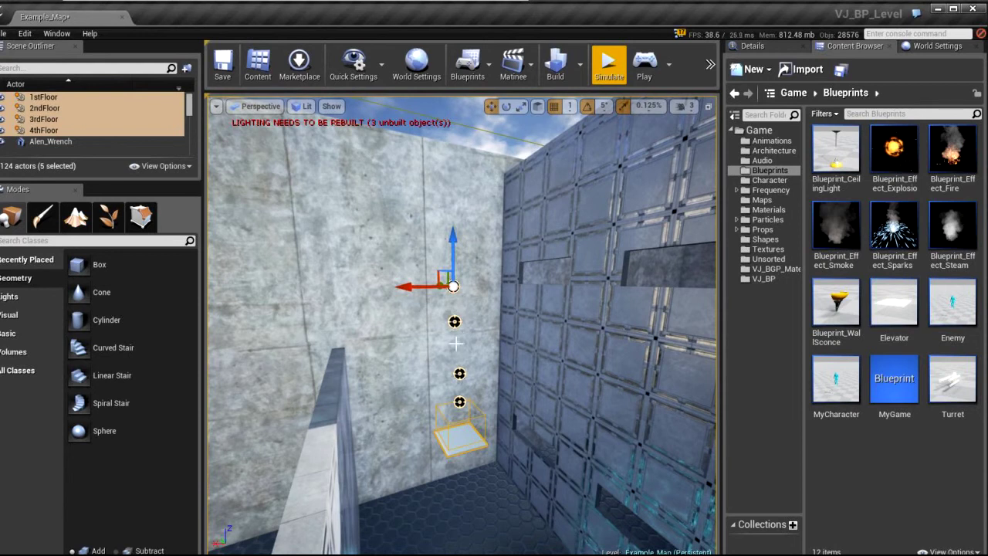
Step: Orbit around the floor markers and select only the 1stFloor target
right_click_drag(457, 343, 397, 324)
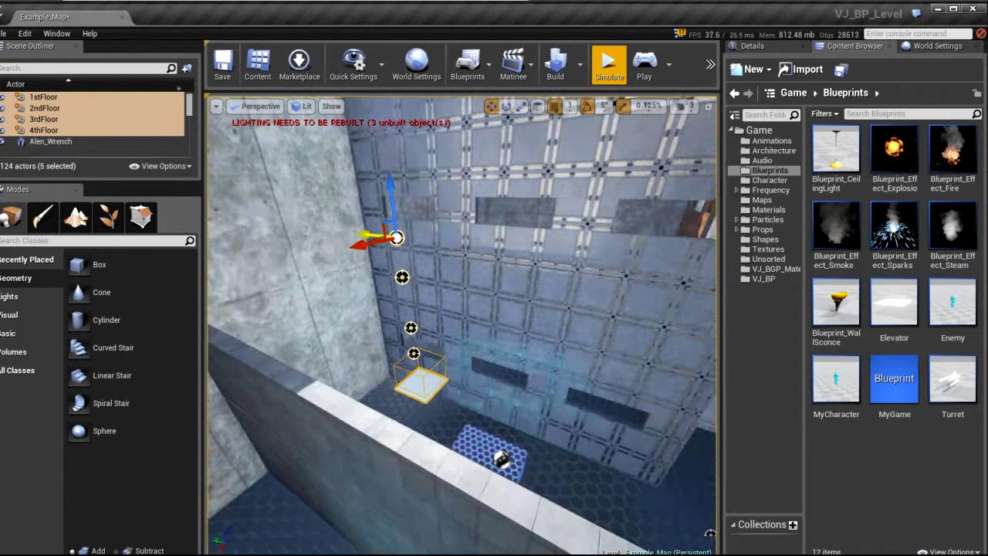
left_click_drag(350, 265, 293, 267, "alt")
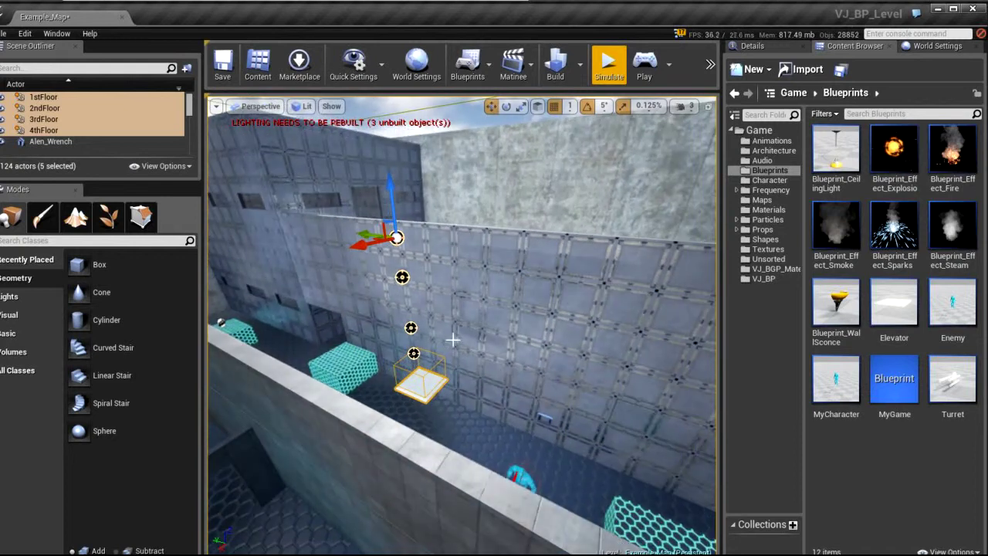
mouse_move(452, 337)
left_mouse_down("alt")
mouse_move(525, 340)
mouse_move(463, 332)
left_mouse_up("alt")
left_click_drag(479, 241, 456, 243, "alt")
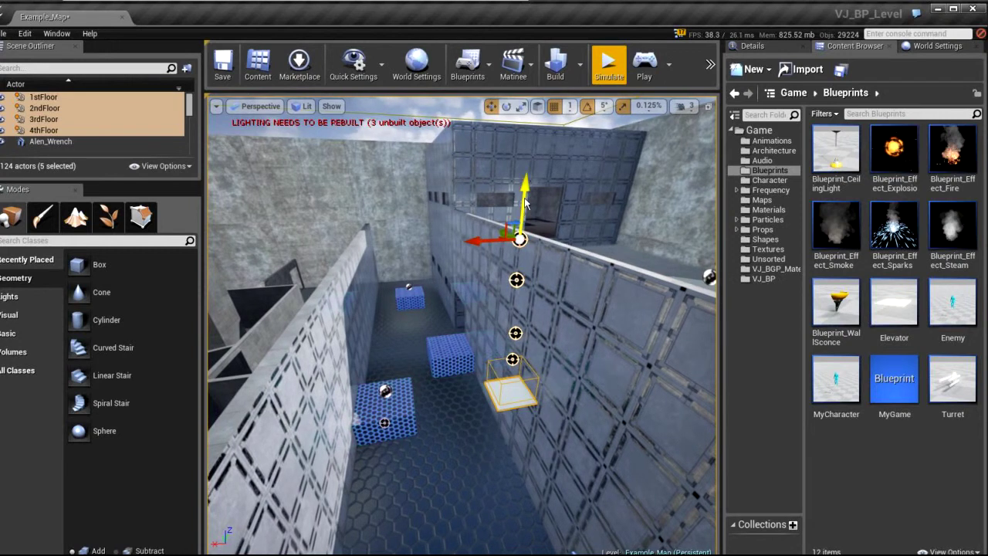
left_click_drag(525, 193, 494, 197, "alt")
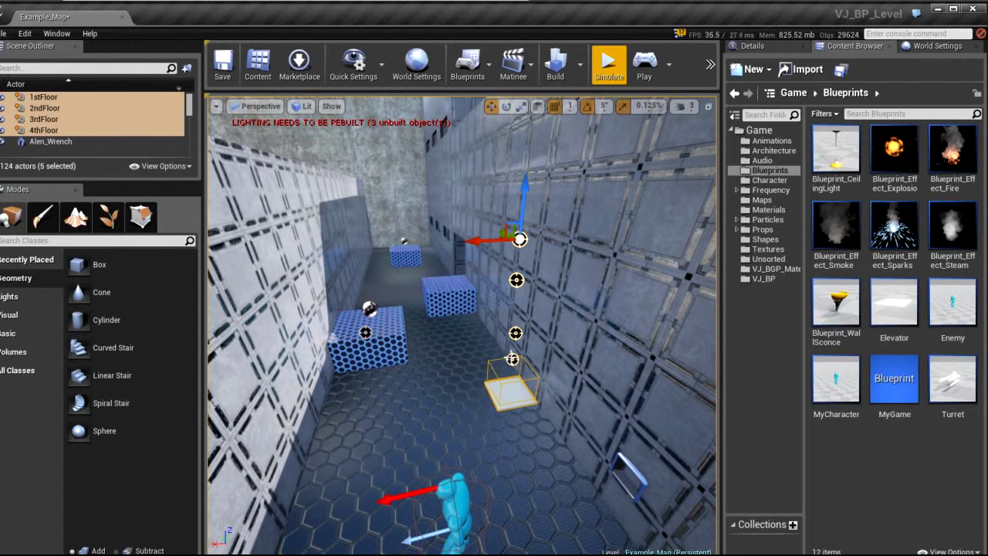
left_click(512, 359)
left_click_drag(512, 359, 495, 363, "alt")
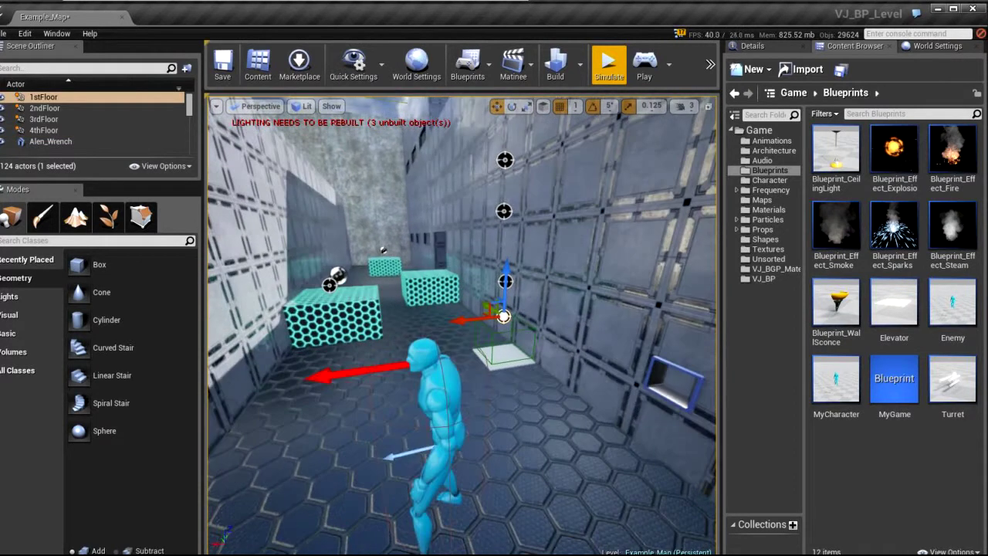
Step: Show the 1stFloor target's Details and scroll through its properties
left_click(766, 44)
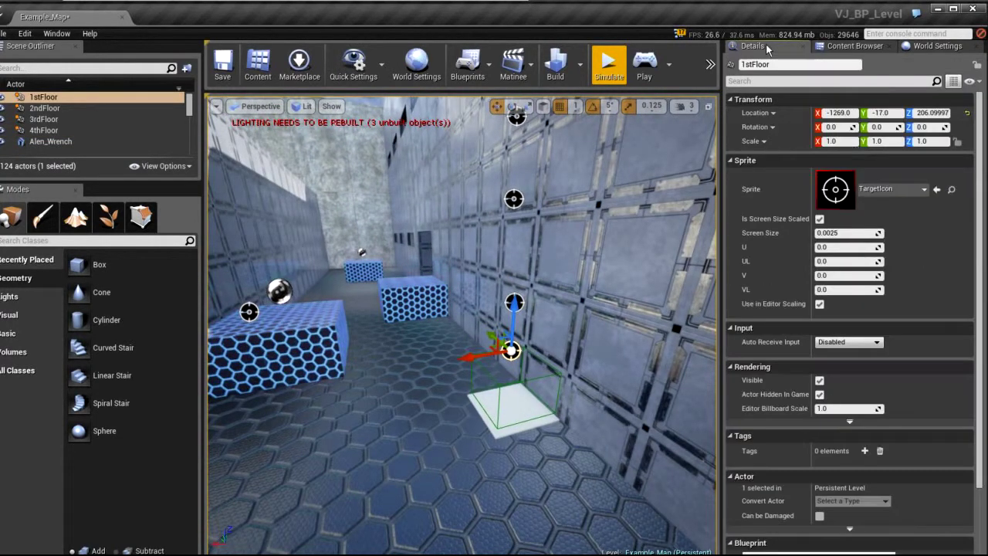
scroll(924, 240, "down", 2)
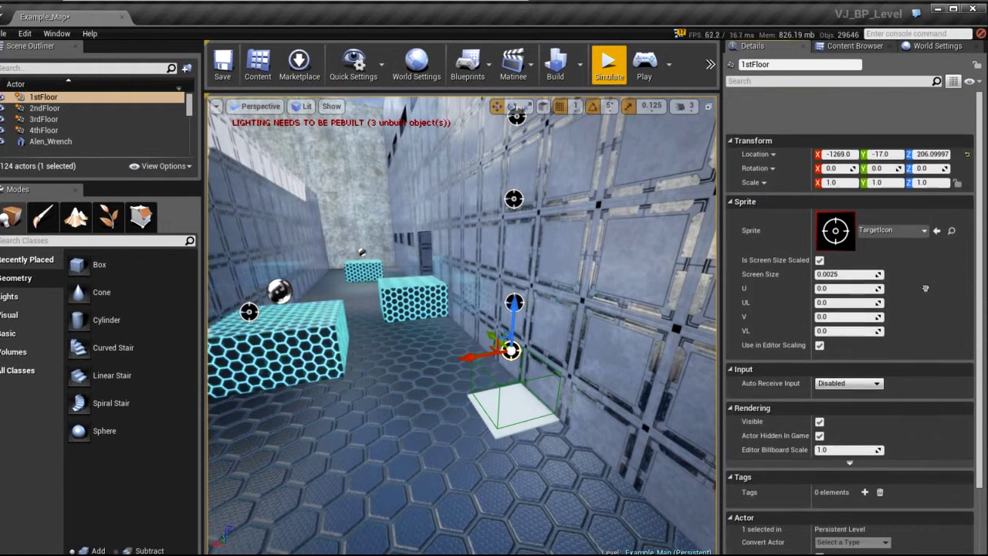
scroll(924, 202, "down", 3)
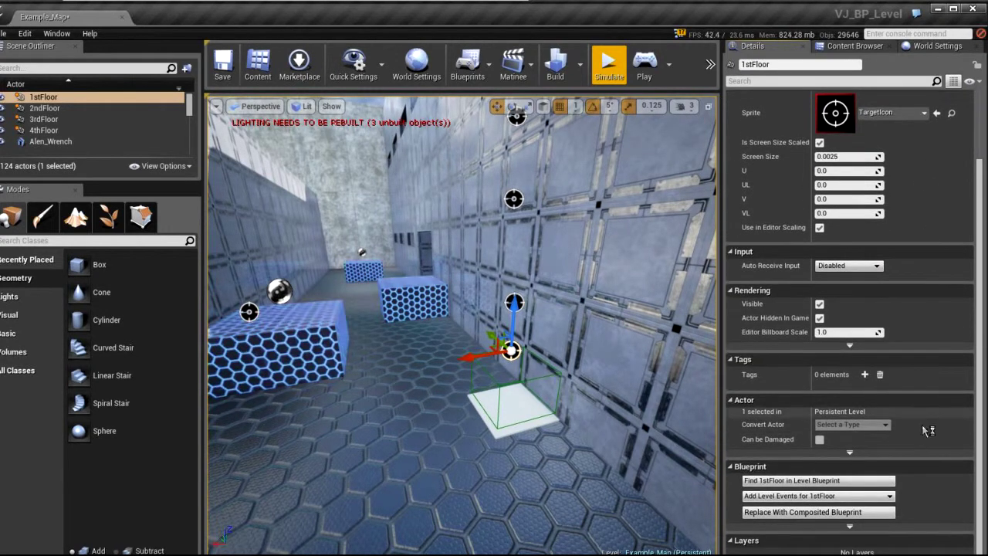
scroll(924, 278, "down", 2)
scroll(910, 276, "up", 3)
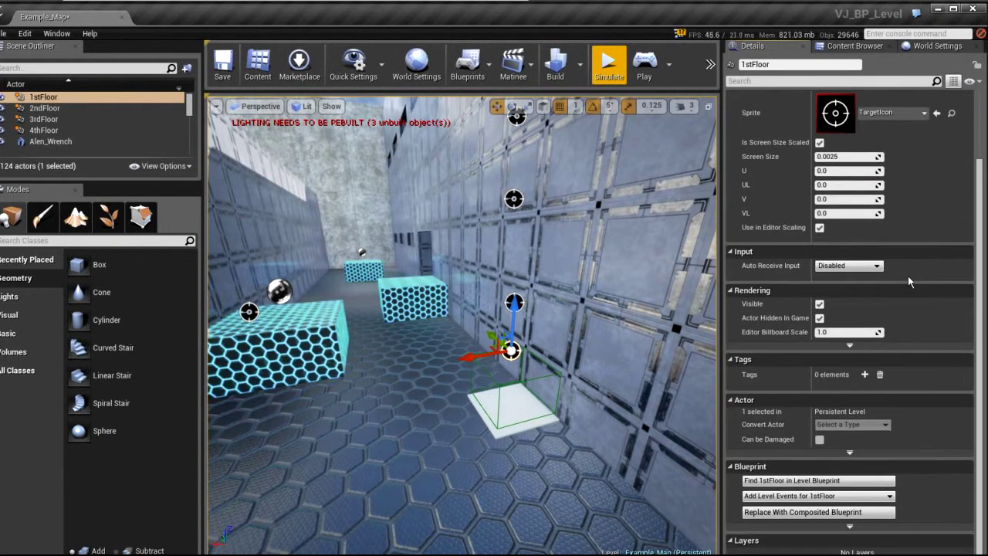
right_click_drag(911, 255, 913, 401)
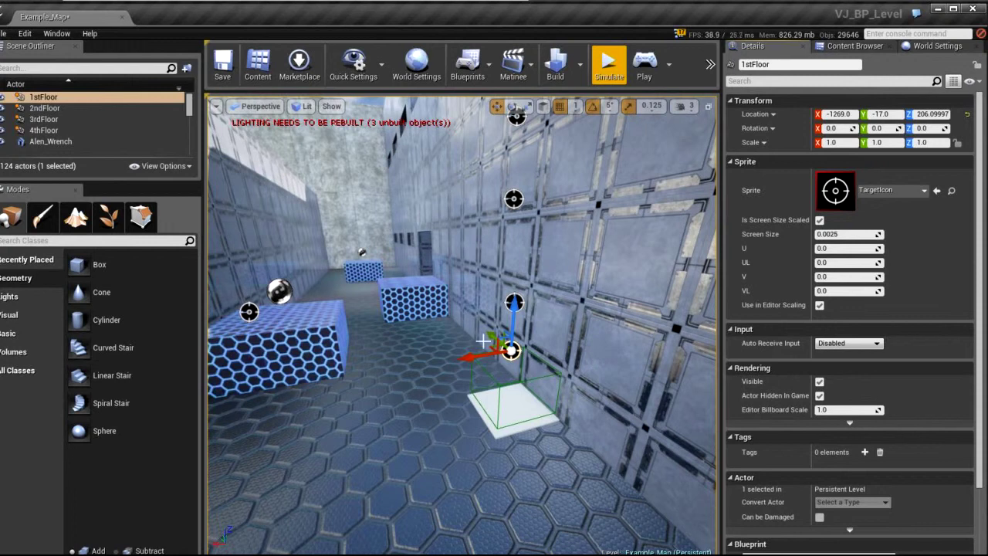
Step: Move the 1stFloor target onto the elevator platform at X -1265, Y -17, Z 125
mouse_move(514, 304)
left_mouse_down()
mouse_move(506, 338)
mouse_move(390, 376)
left_mouse_up()
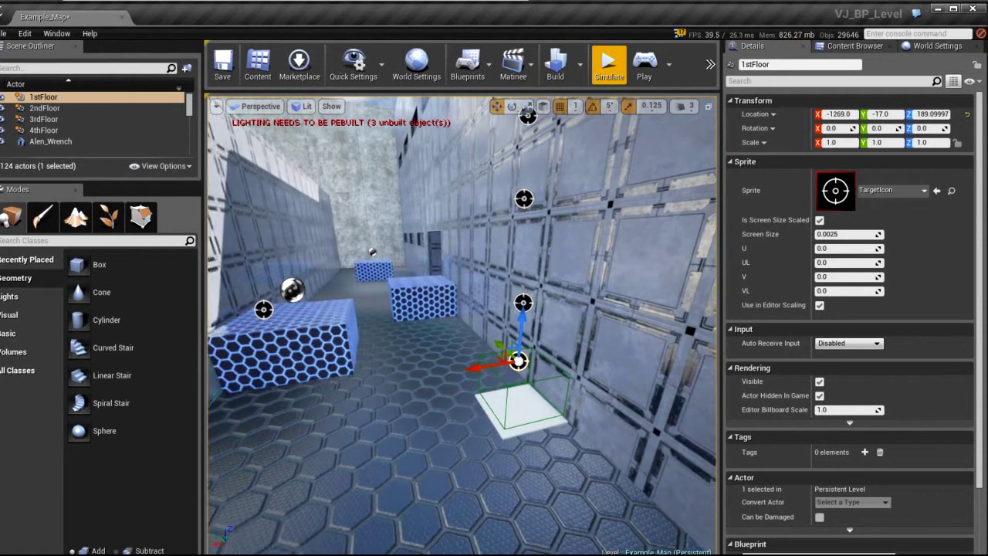
mouse_move(437, 343)
left_mouse_down()
mouse_move(433, 316)
mouse_move(433, 372)
left_mouse_up()
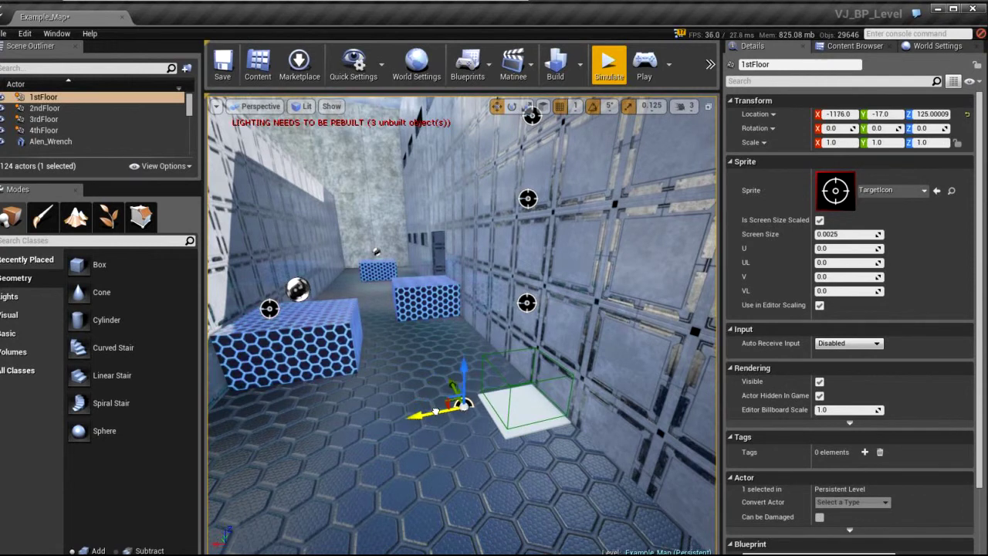
left_click_drag(421, 416, 492, 396)
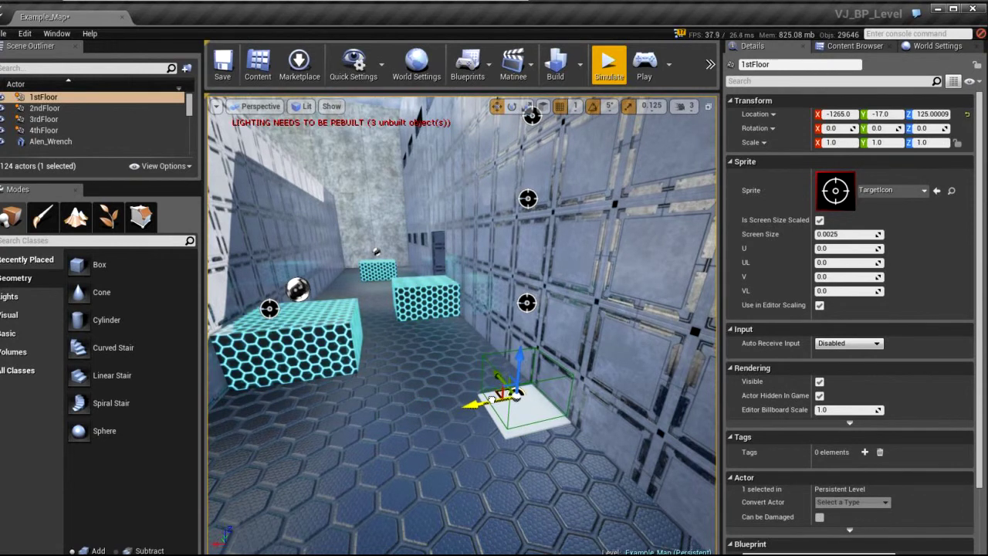
Step: Select the Elevator platform instead of the 1stFloor target
left_click(494, 410)
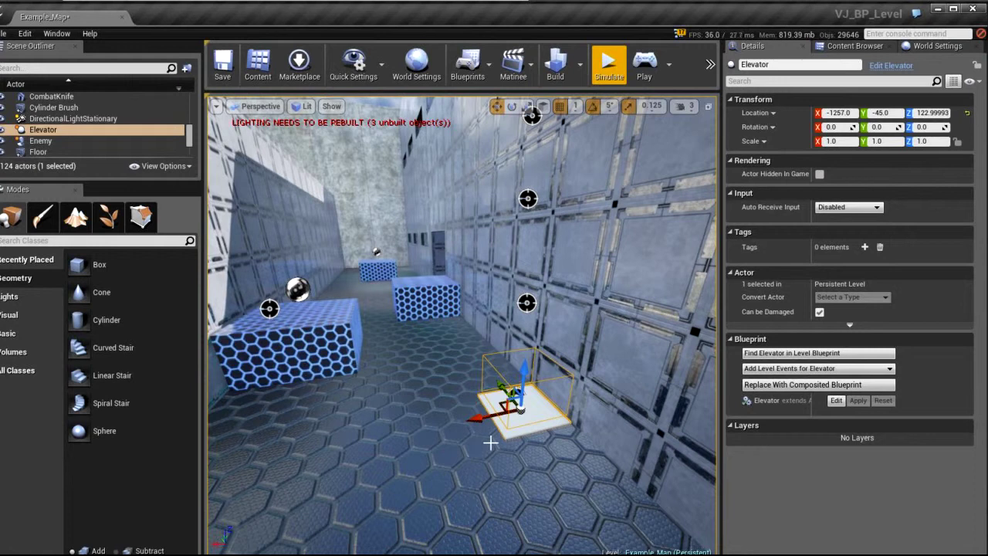
key("ctrl+z")
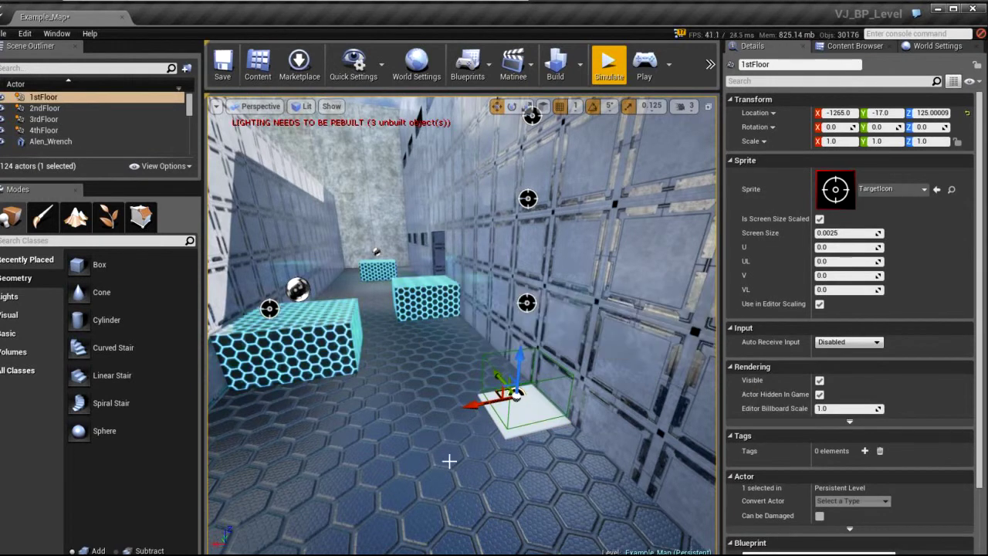
right_click_drag(450, 461, 540, 463)
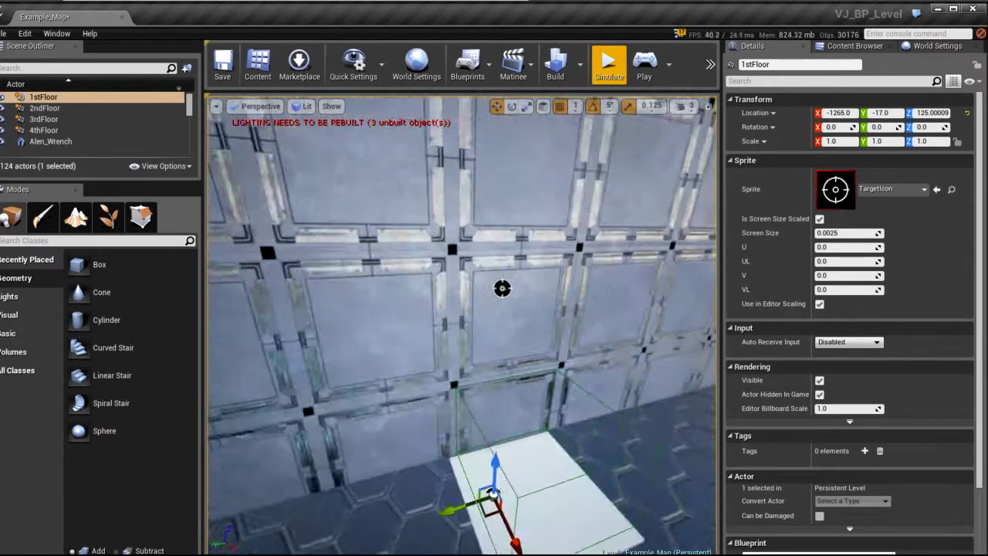
right_click_drag(501, 288, 416, 129)
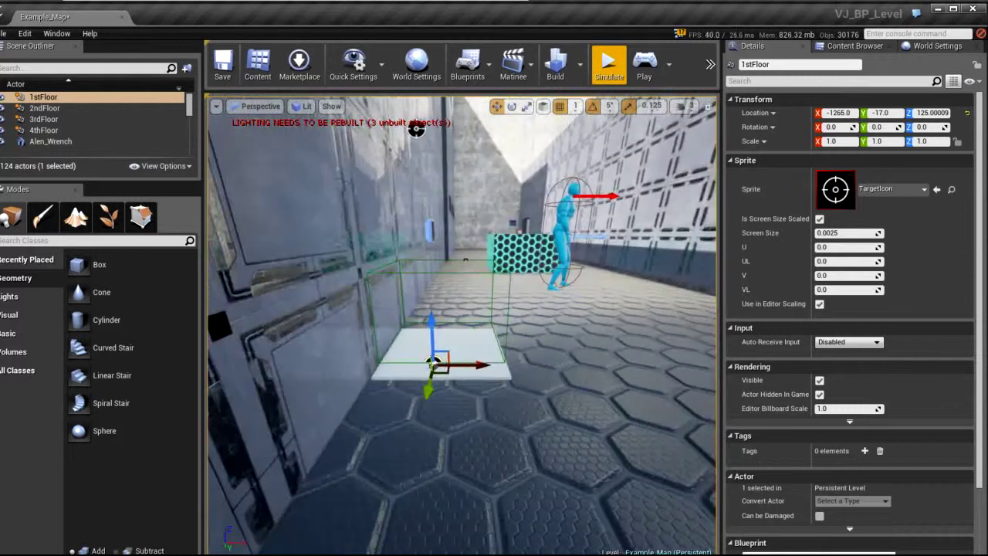
key("ctrl+y")
Step: Frame the Elevator platform and slide it along Y to -17.0
right_click_drag(487, 437, 528, 516)
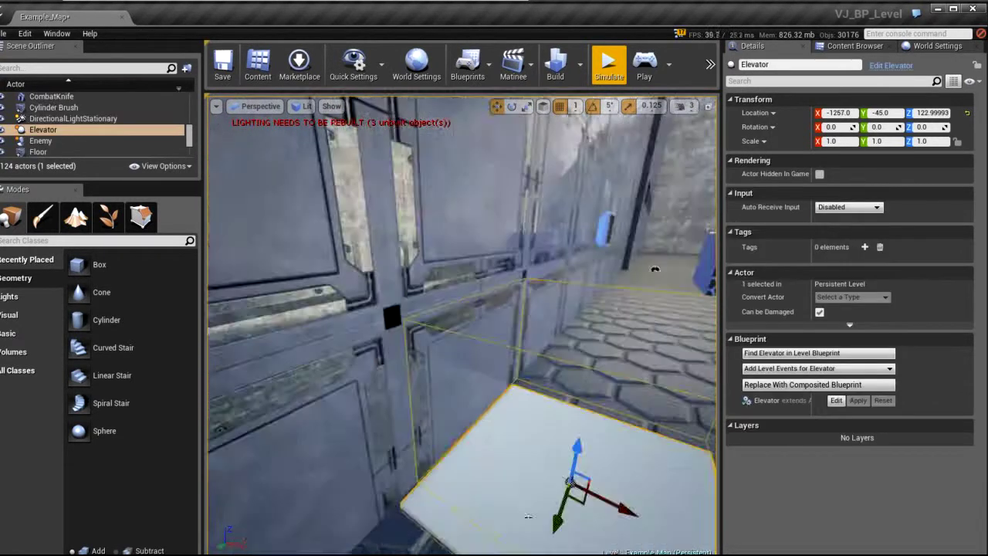
key("f")
left_click_drag(467, 378, 423, 379)
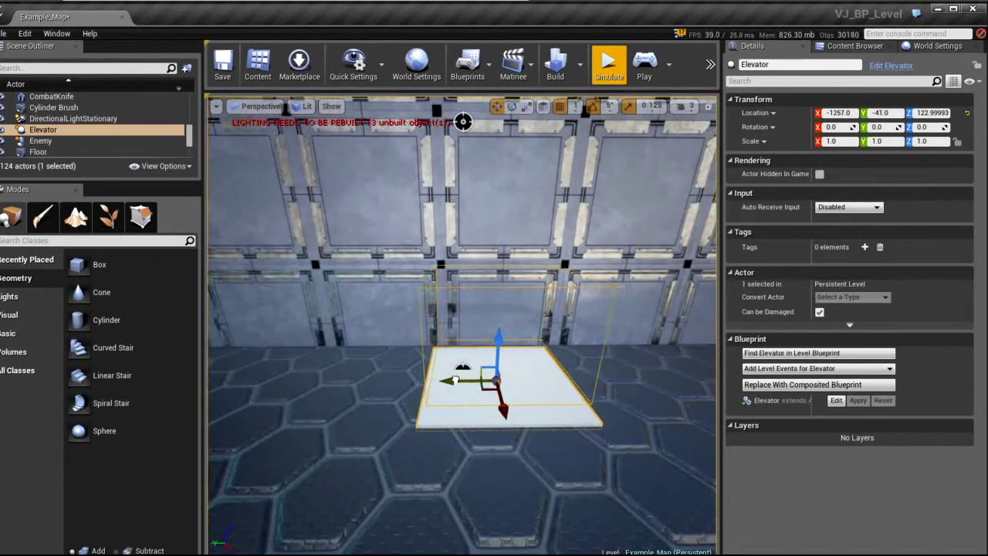
right_click_drag(423, 379, 484, 262)
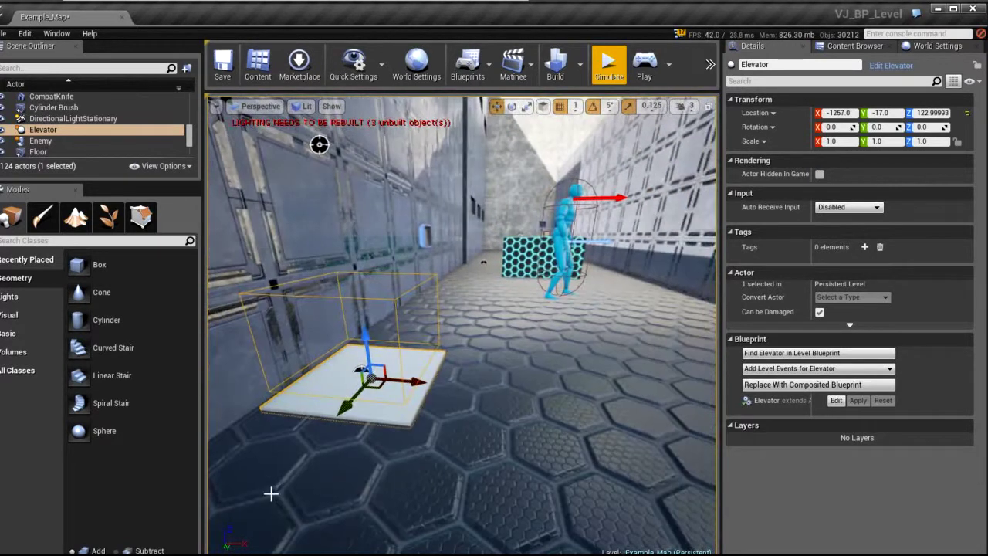
right_click_drag(307, 496, 481, 481)
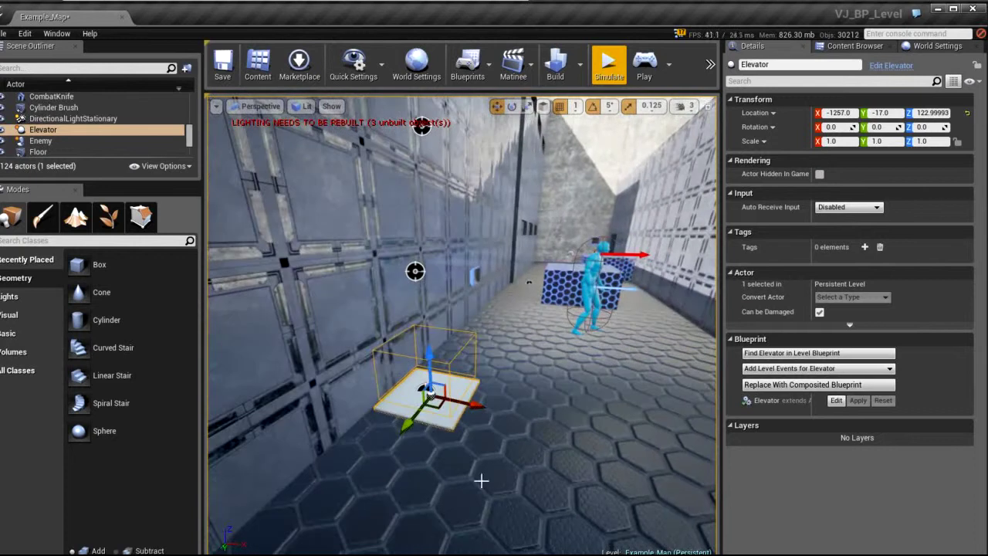
right_click_drag(491, 278, 490, 278)
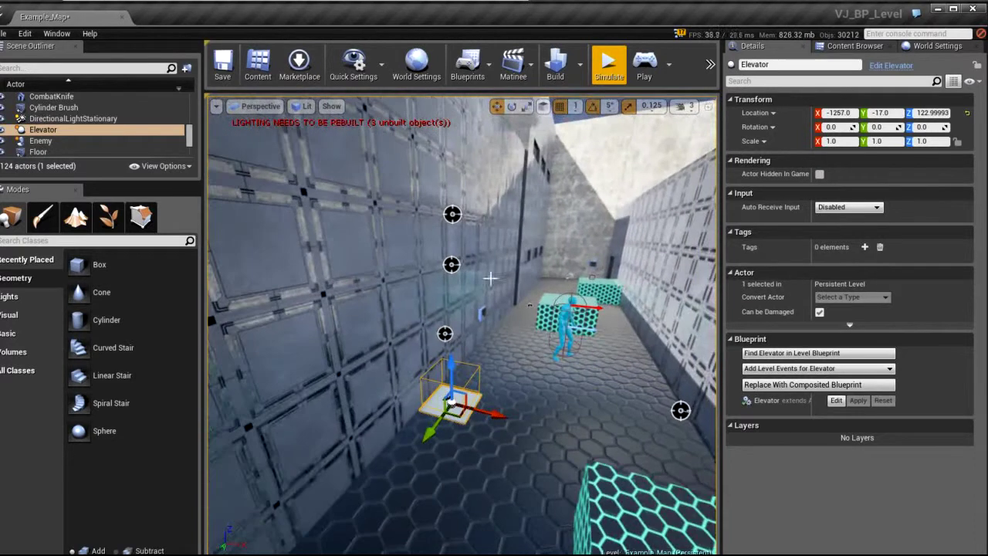
Step: Select the 2ndFloor, 3rdFloor and 4thFloor targets and orbit to inspect them
left_click(444, 333)
left_click(452, 265, "ctrl")
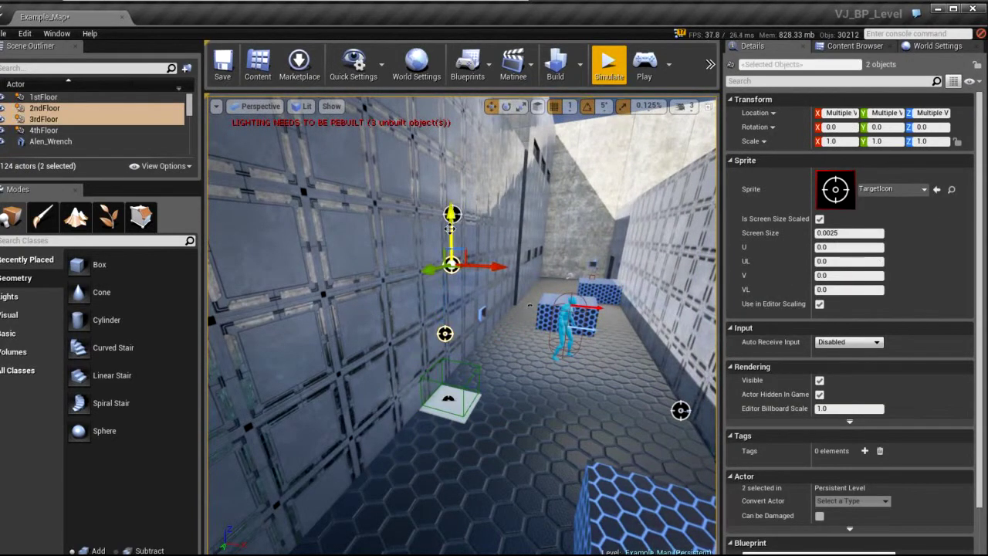
left_click(453, 213, "ctrl")
left_click_drag(454, 214, 454, 215, "alt")
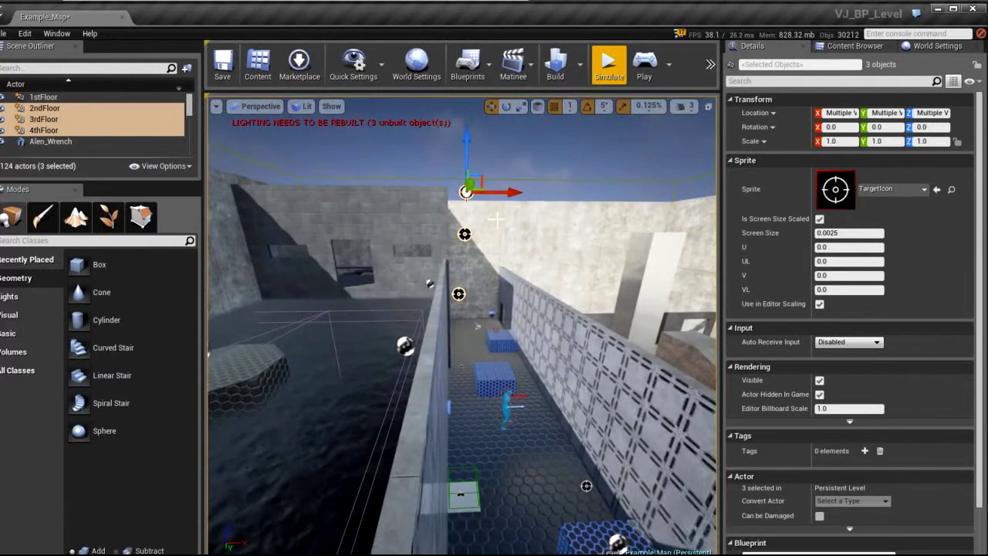
left_click_drag(466, 152, 467, 152, "alt")
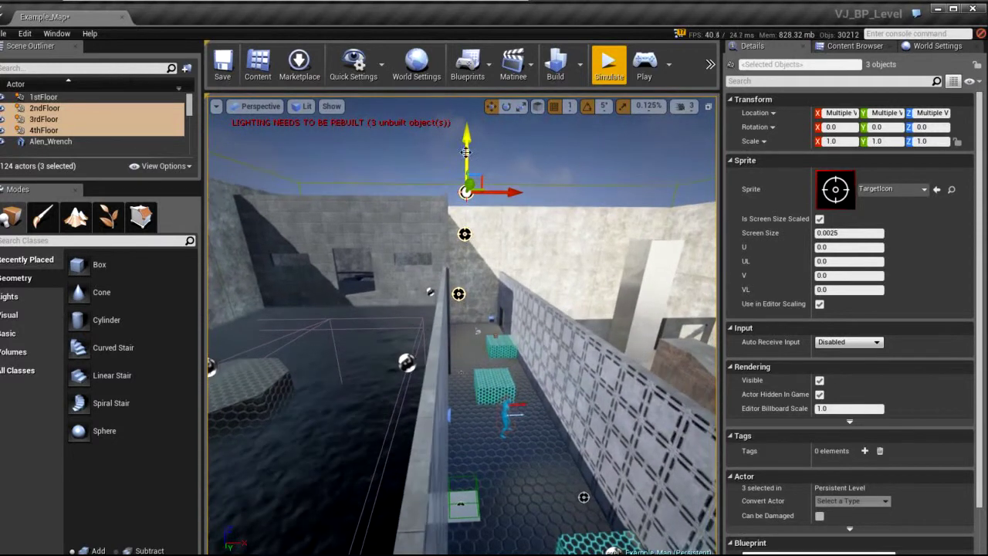
left_click_drag(507, 194, 507, 194, "alt")
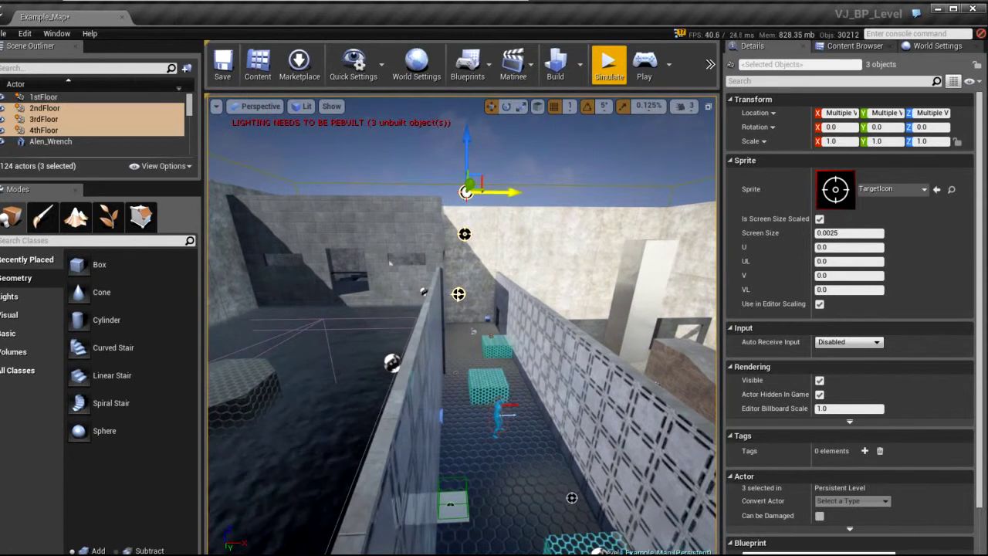
left_click(458, 296, "ctrl")
left_click_drag(507, 192, 480, 191, "alt")
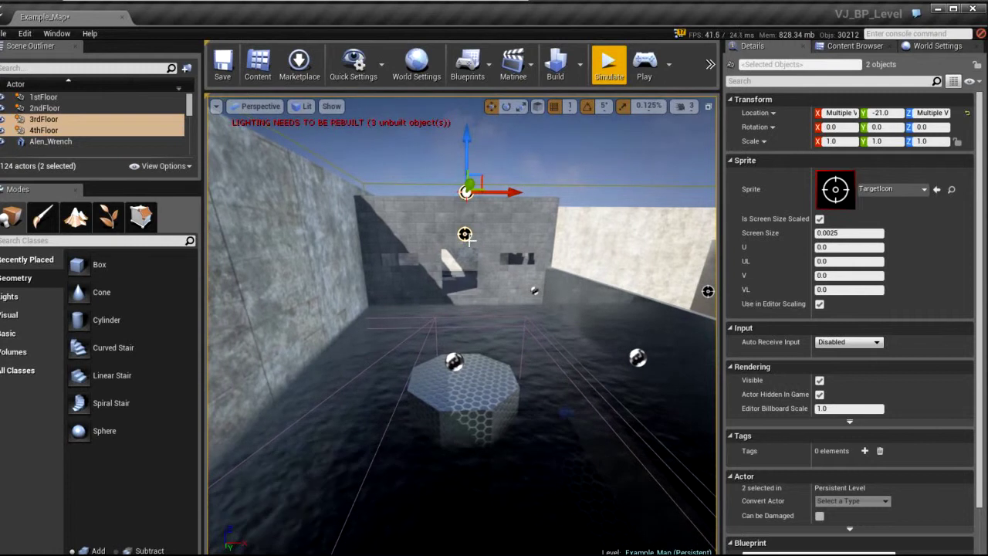
Step: Move the 4thFloor target onto the upper level at Y -798 and Z 1133.0999
left_click(464, 233, "ctrl")
left_click_drag(494, 228, 568, 246, "alt")
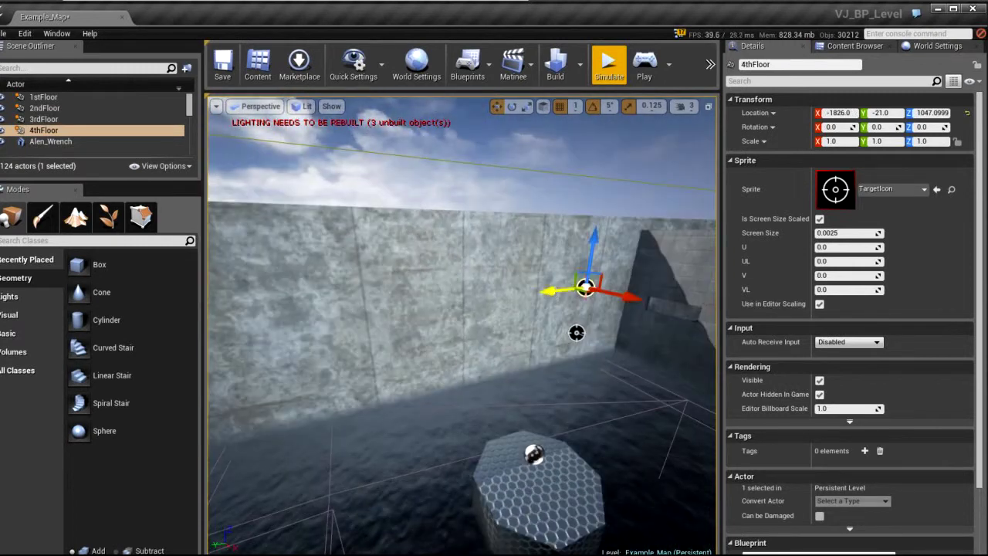
mouse_move(550, 291)
left_mouse_down("shift")
mouse_move(540, 292)
mouse_move(557, 291)
left_mouse_up("shift")
left_click_drag(590, 261, 606, 196)
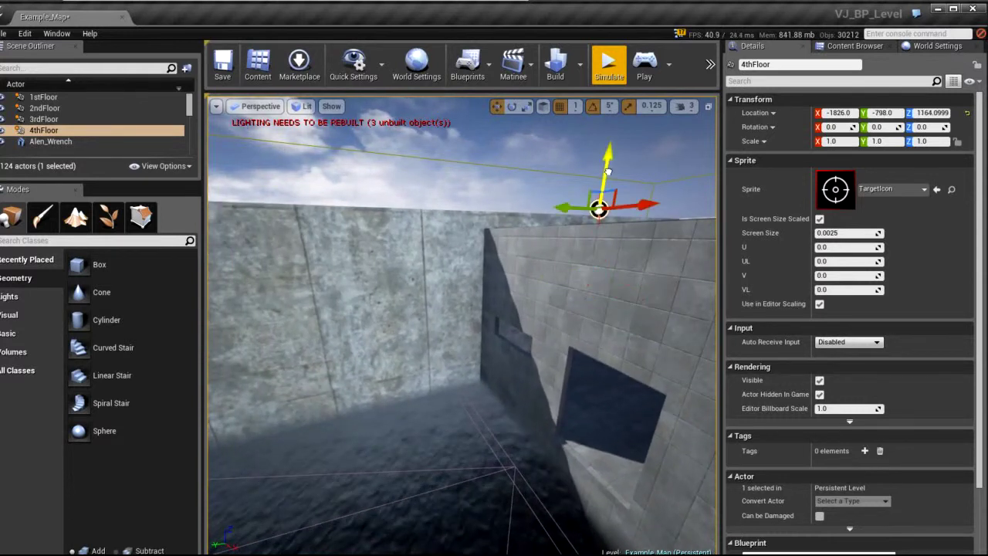
right_click_drag(605, 196, 606, 247)
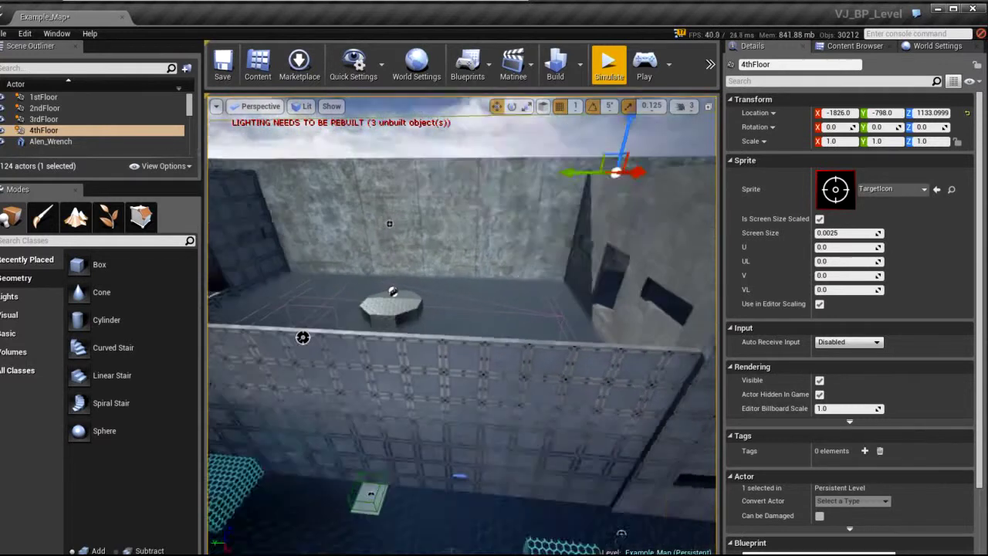
right_click_drag(467, 348, 600, 358)
Step: Place the Player Start on the elevator platform and raise it to Z 245
left_click(618, 388)
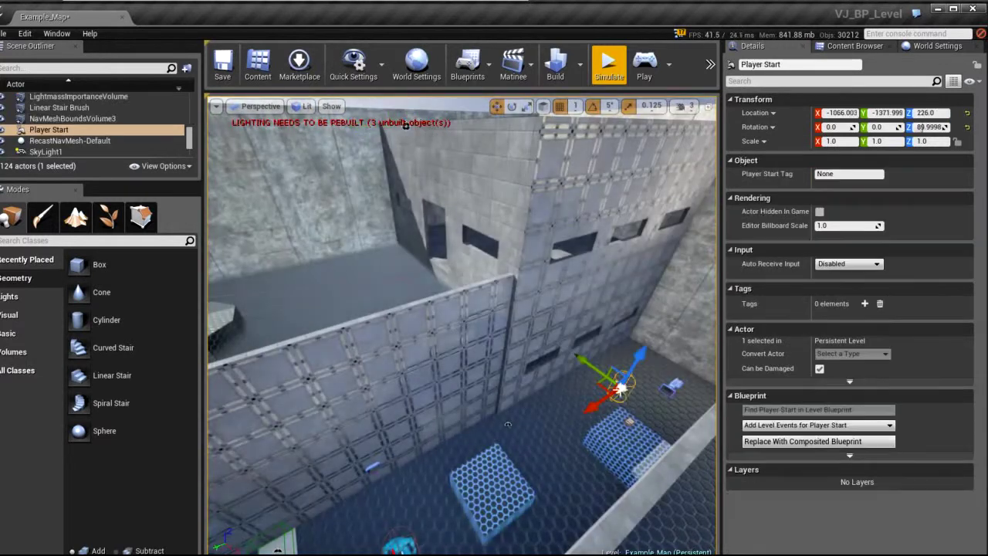
left_click_drag(603, 386, 408, 468)
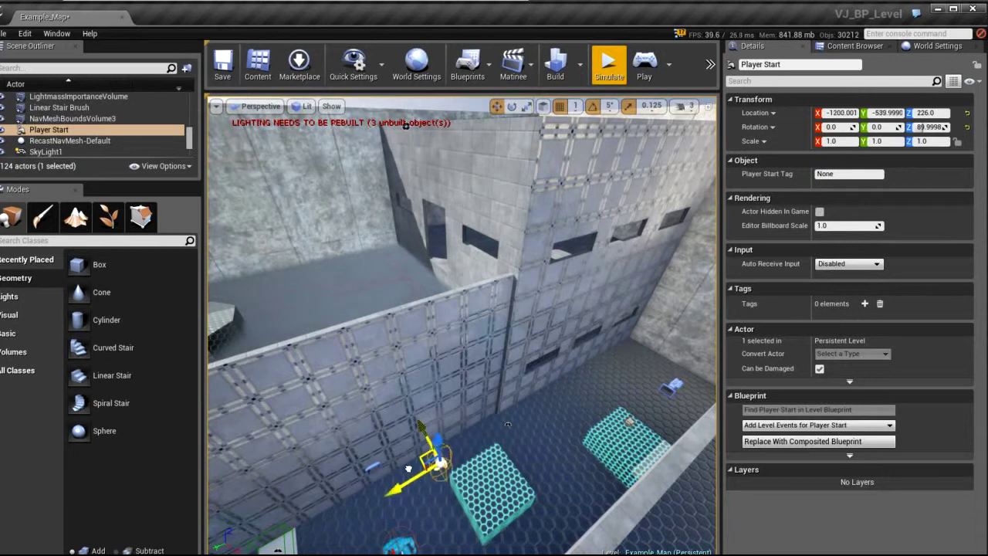
right_click_drag(508, 423, 604, 454)
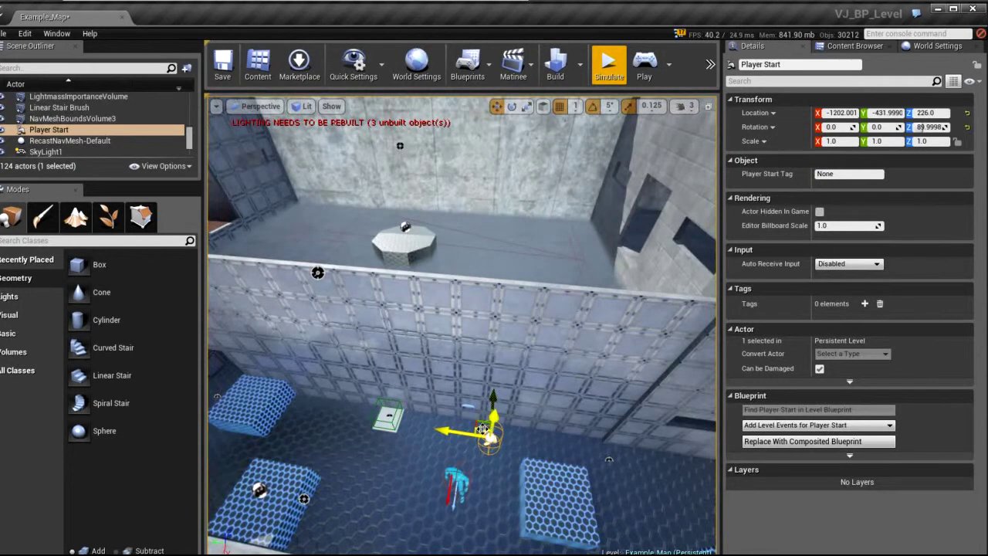
mouse_move(482, 426)
left_mouse_down()
mouse_move(382, 399)
mouse_move(382, 451)
left_mouse_up()
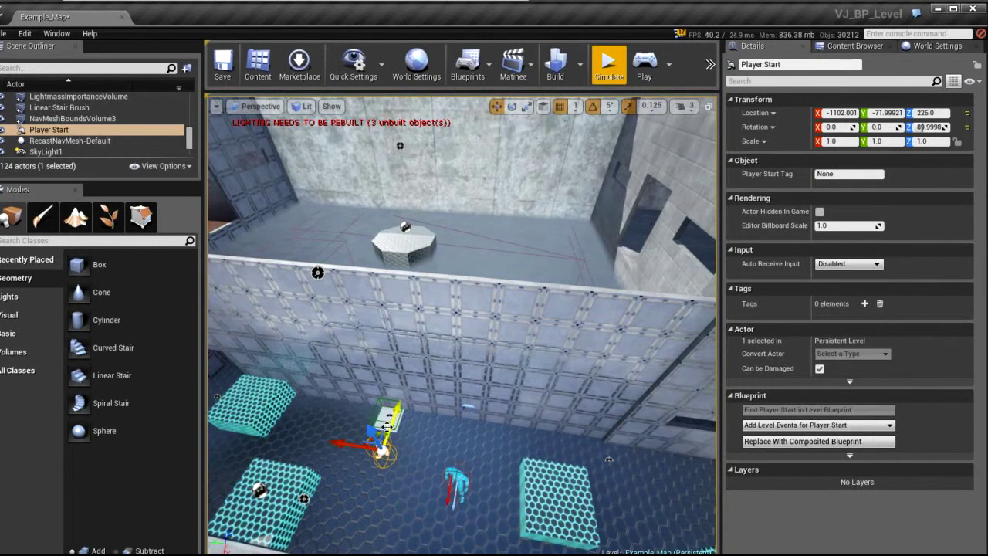
left_click_drag(386, 426, 396, 403)
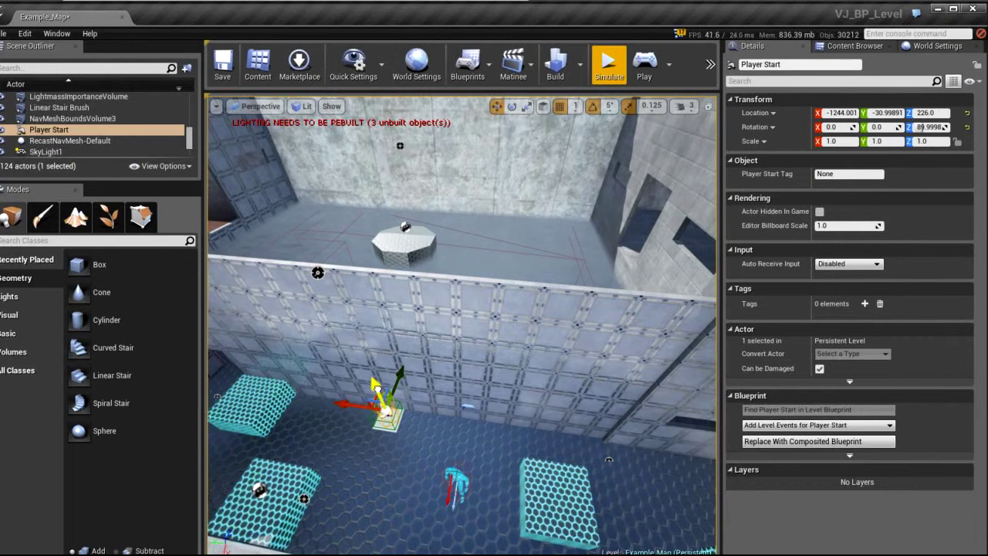
left_click_drag(373, 384, 374, 375)
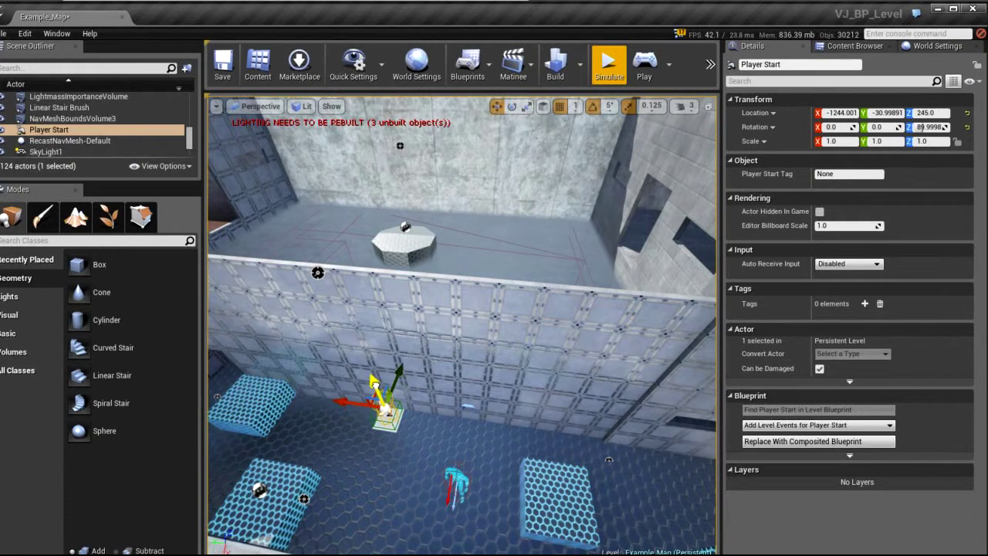
left_click(645, 64)
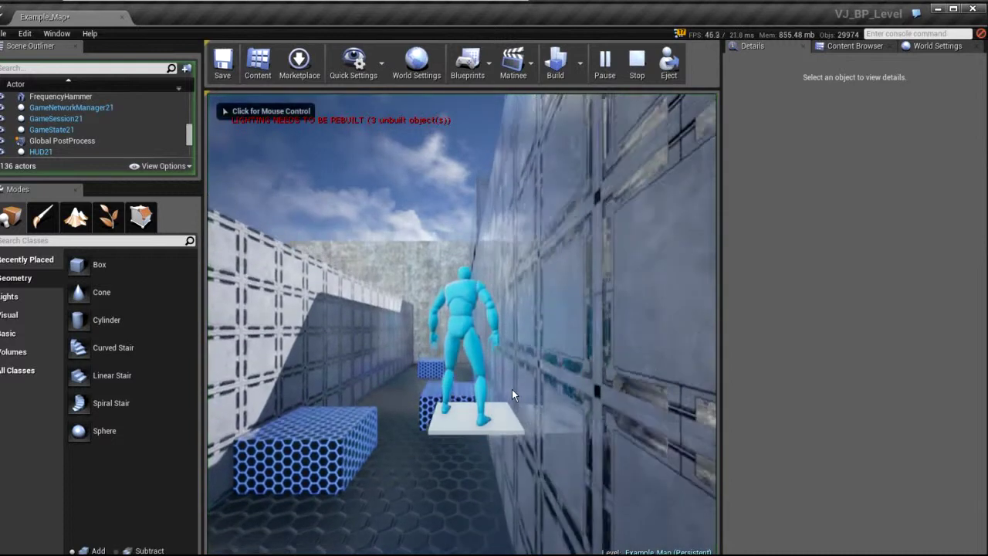
Step: Ride the elevator up with the character, then end the Play test and frame Player Start
left_click(504, 375)
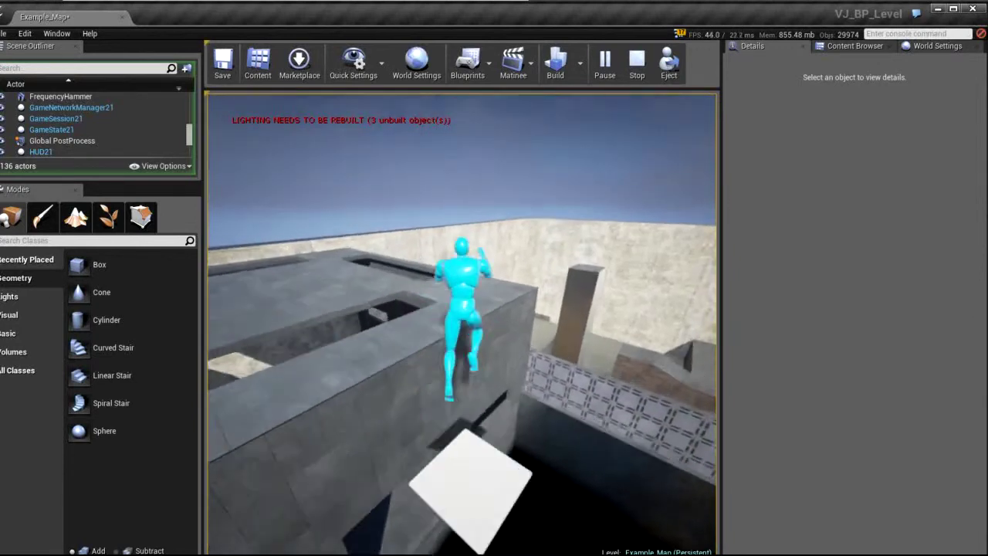
key("Escape")
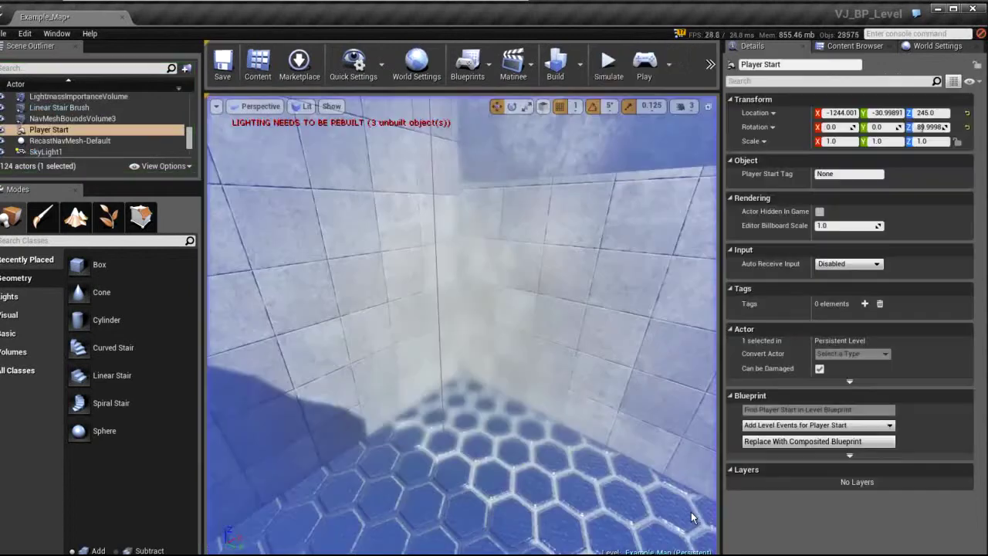
key("f")
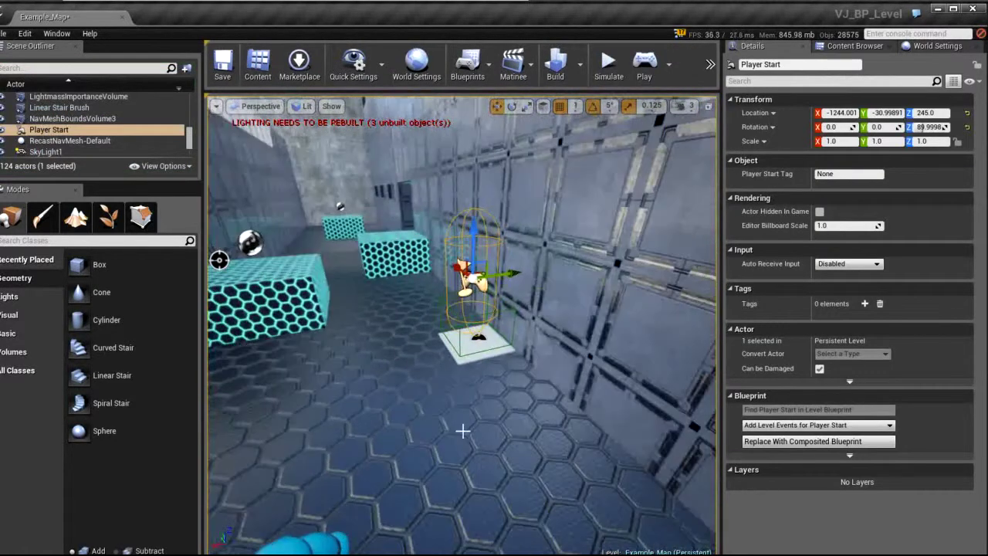
Step: Rewrite the note to 'The elevator Start alone. We need to activate it. Lets do it!' plus 'Next Video!!! Thanks'
key("alt+Tab")
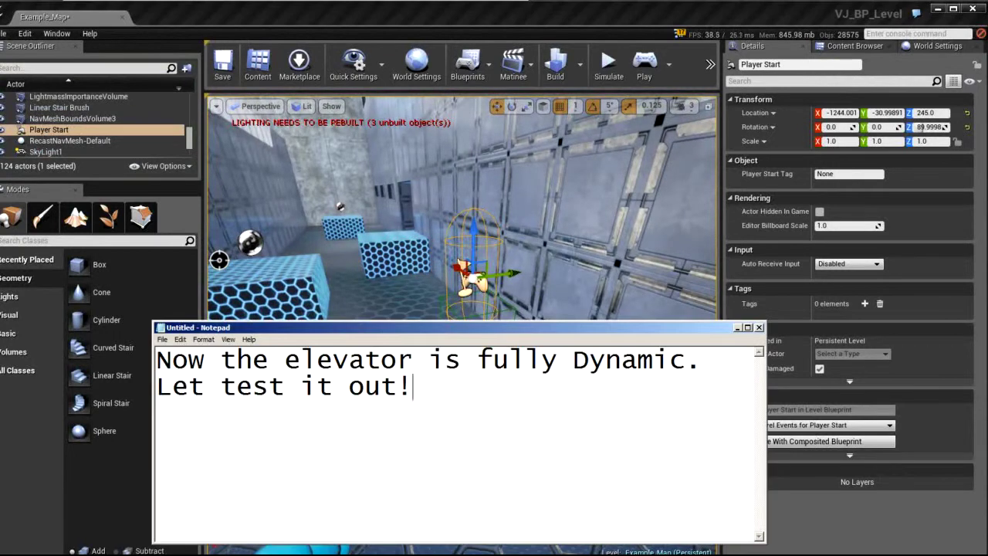
key("ctrl+a")
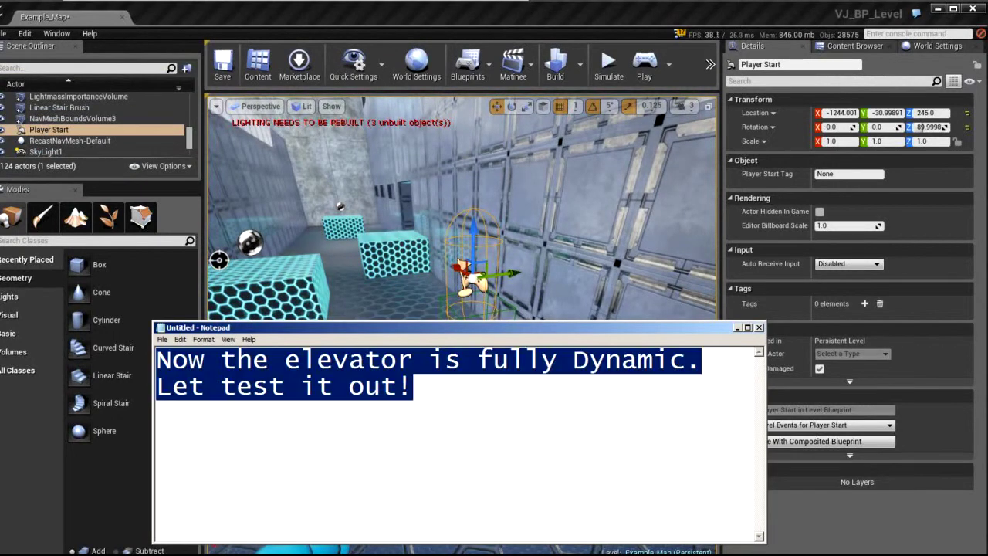
type("The elevator ")
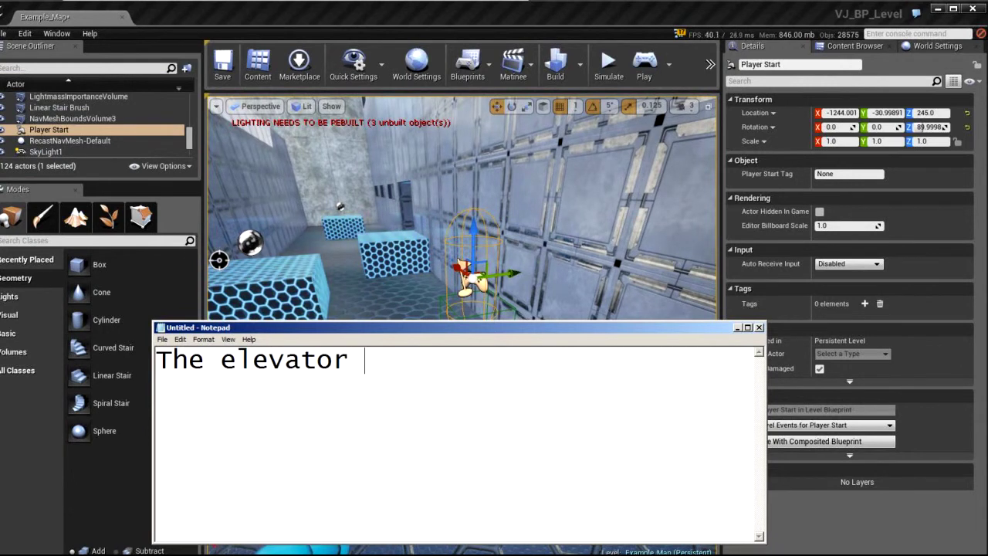
type("Start")
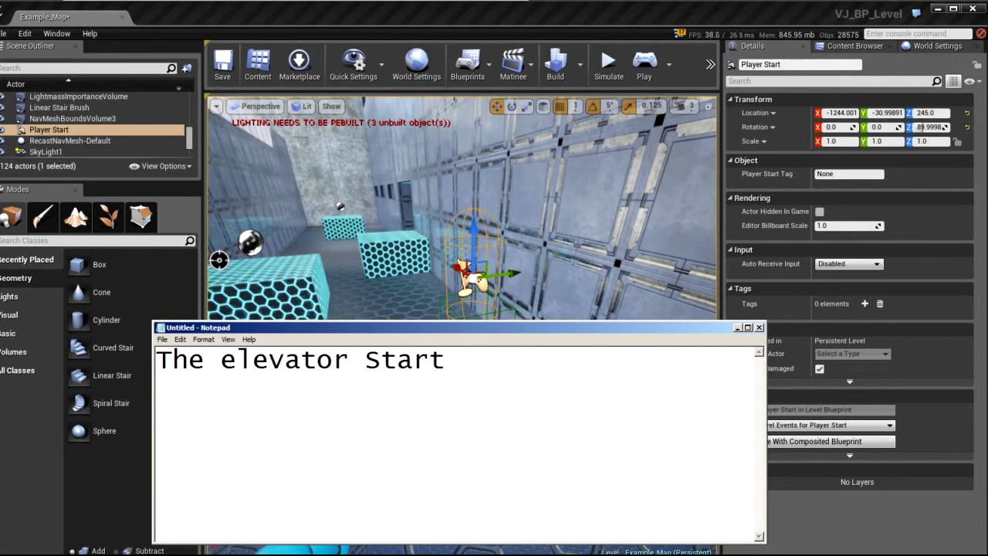
type(" al")
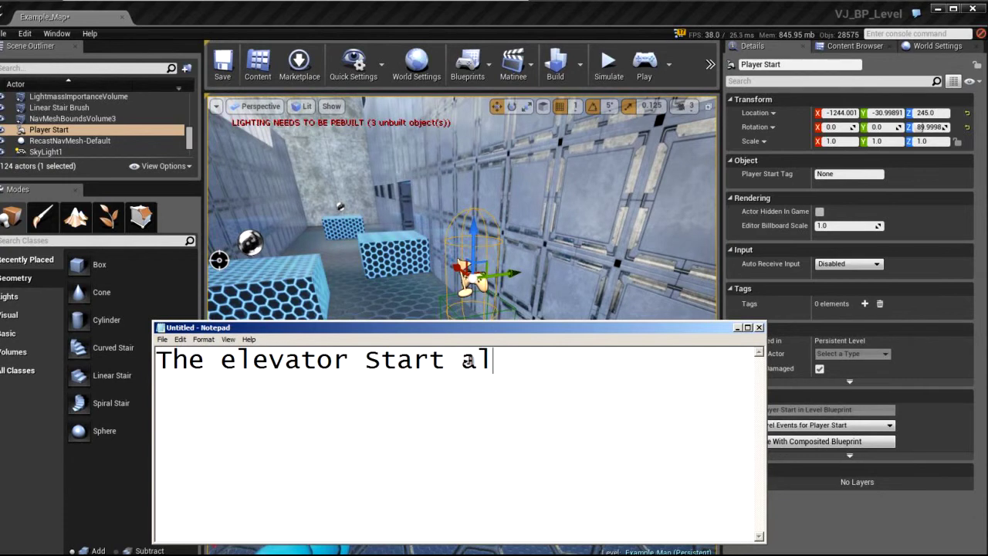
type("one. W")
type("e")
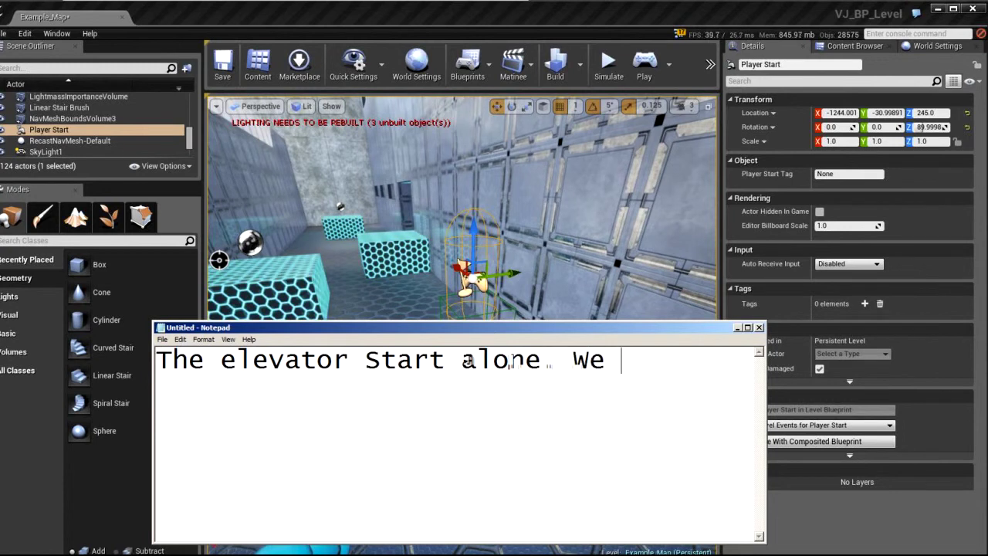
type(" need to")
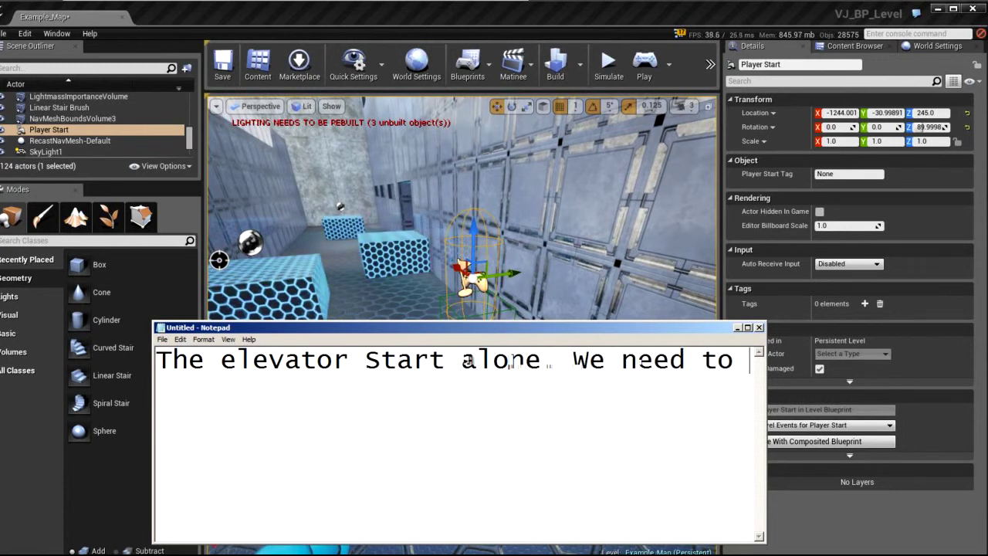
type(" activat")
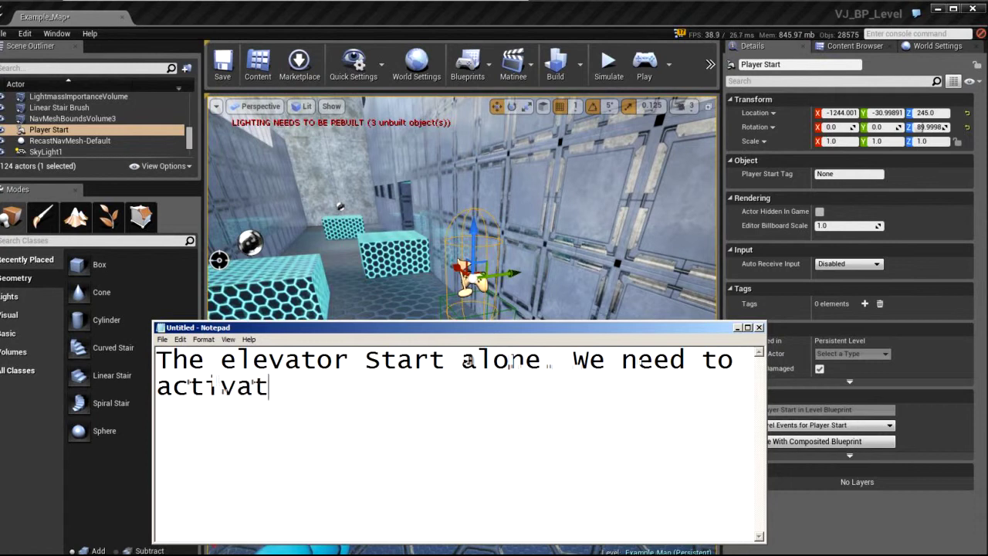
type("ed")
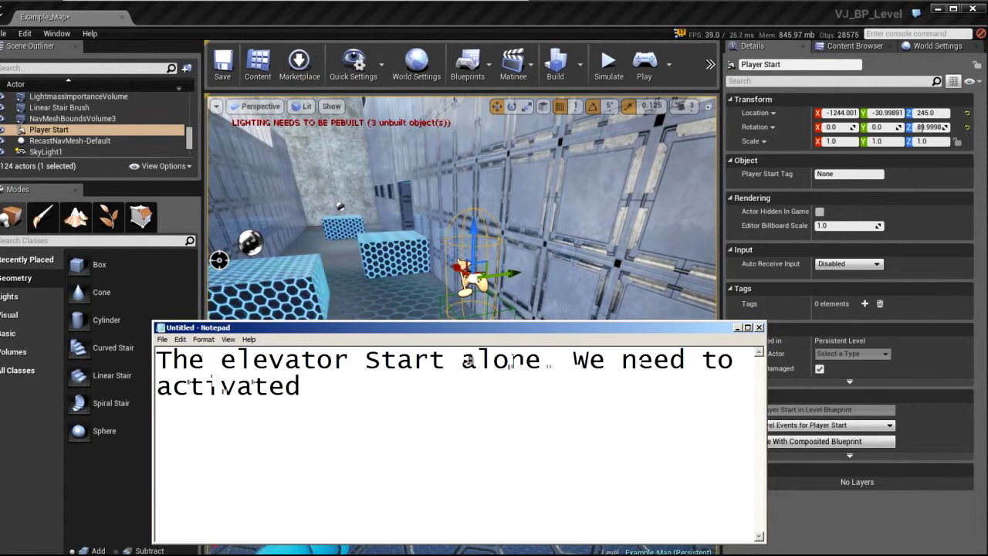
key("BackSpace")
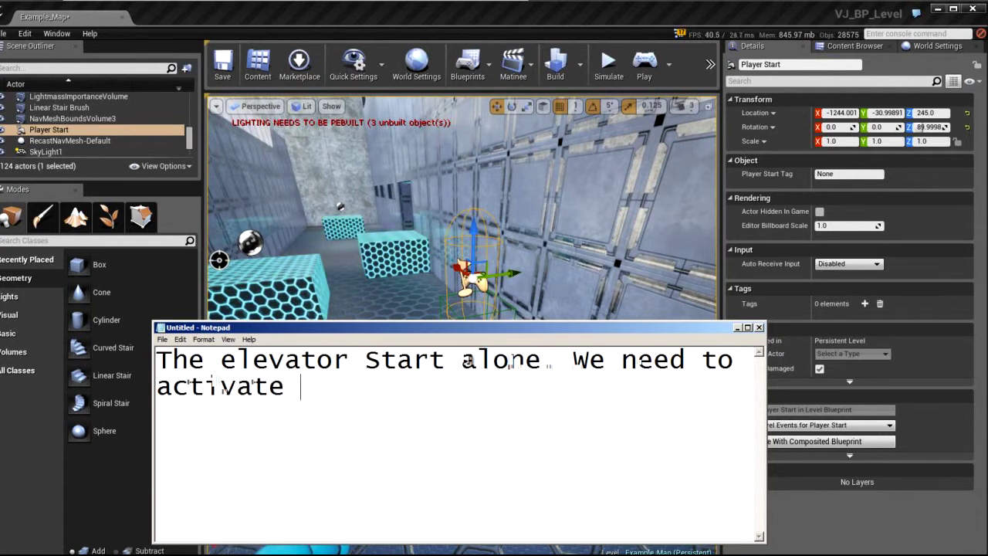
type("it. Le")
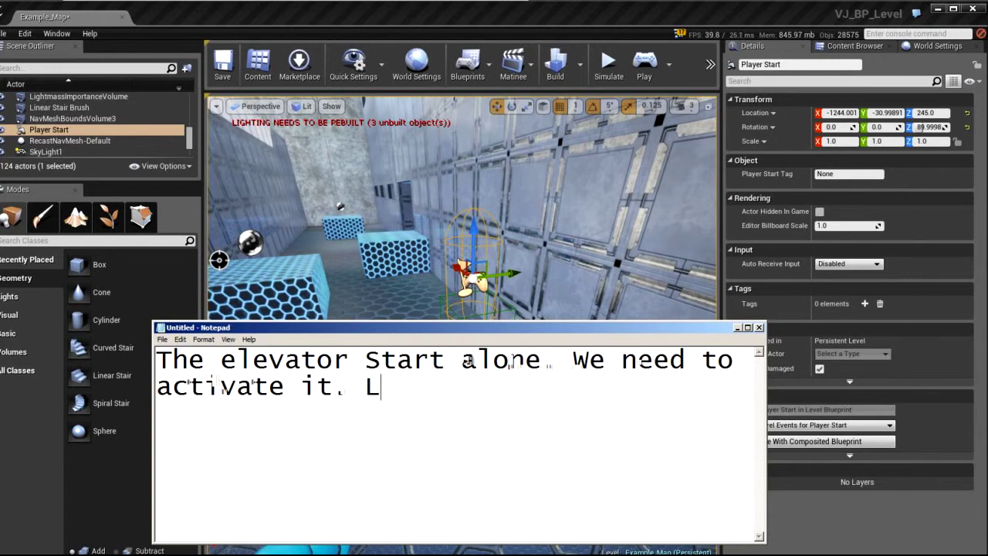
type("ts do ")
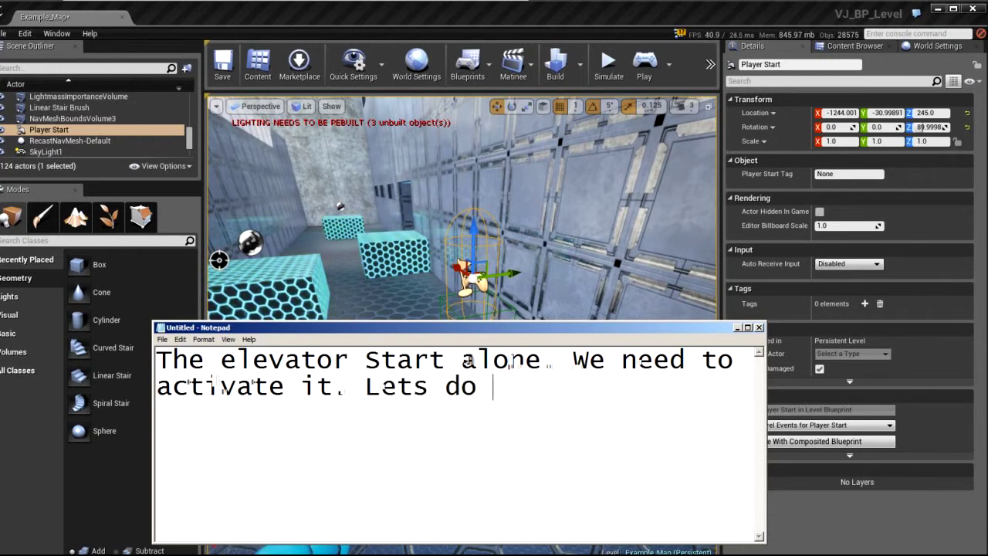
type("it")
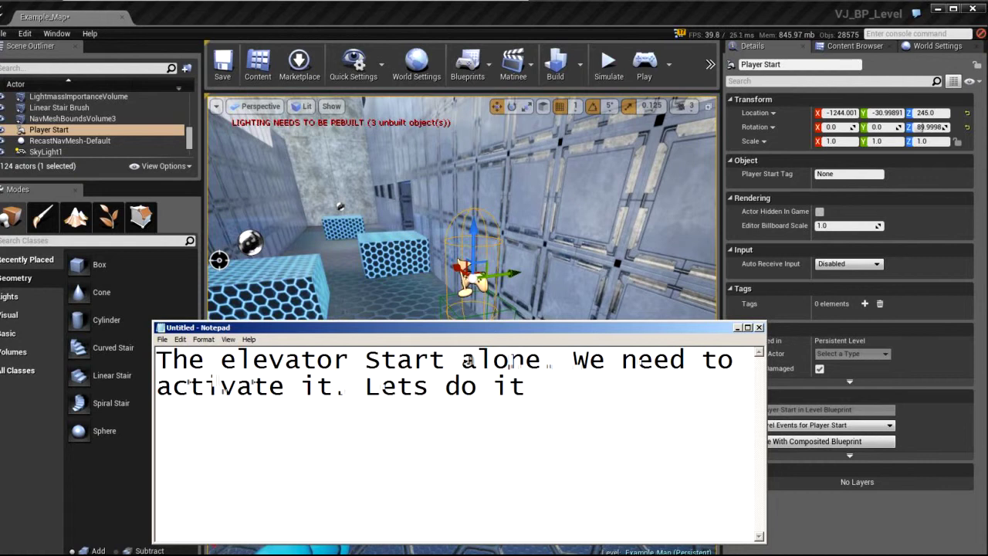
type("!")
type(" Next ")
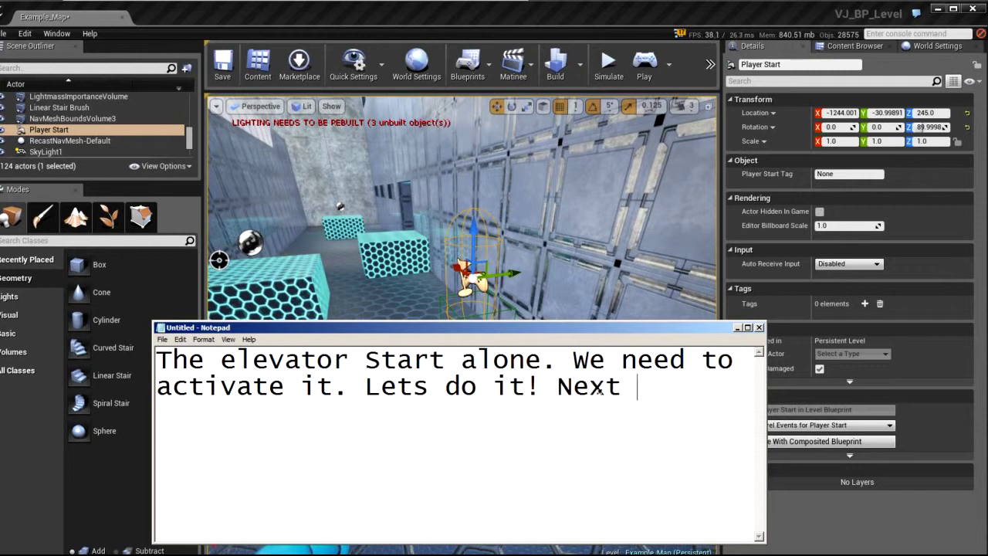
type("Video")
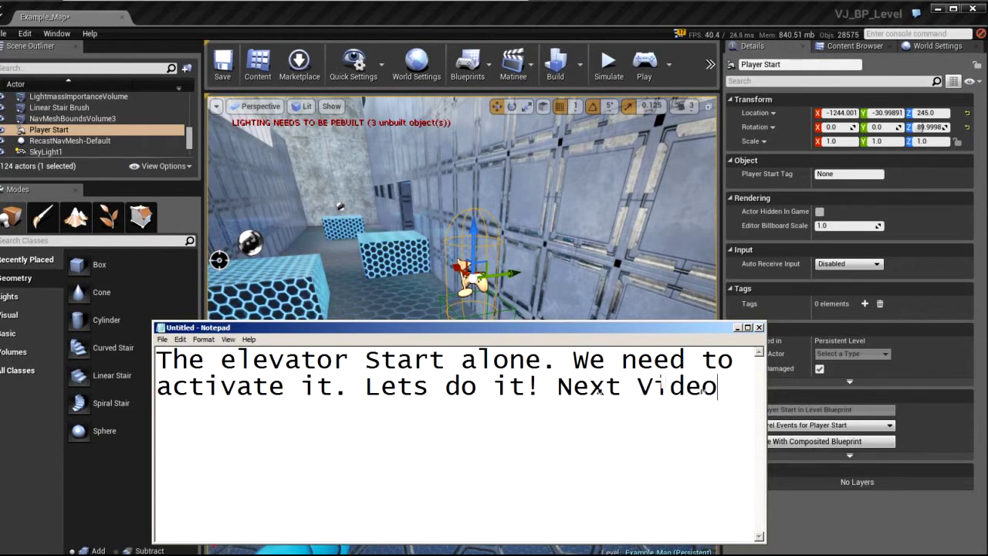
type("!!!")
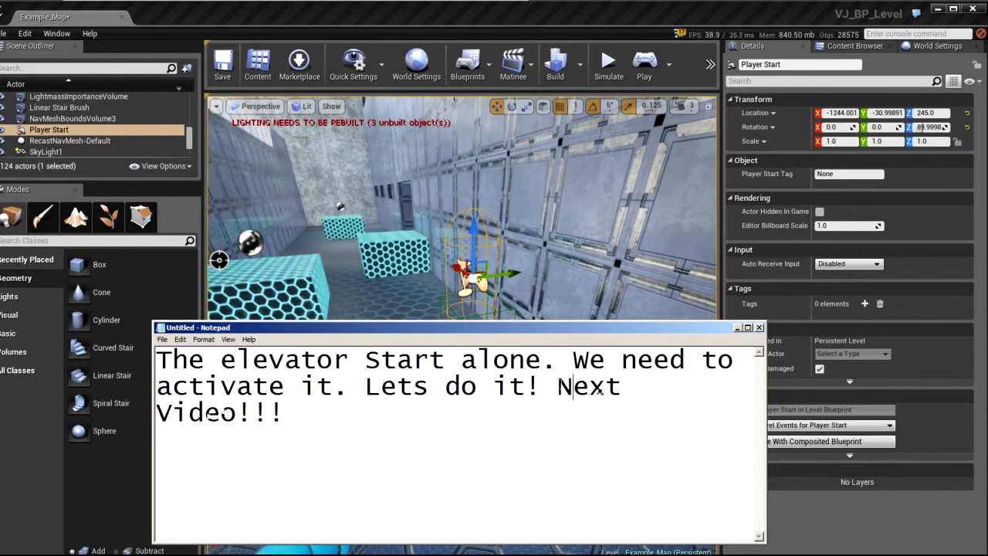
left_click(557, 386)
key("Return")
key("Return")
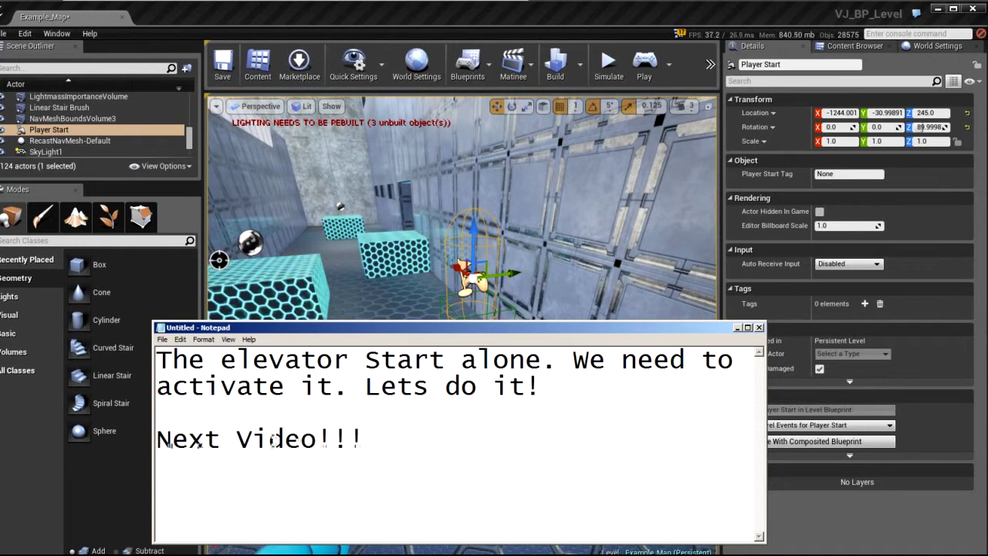
type(" Thanks")
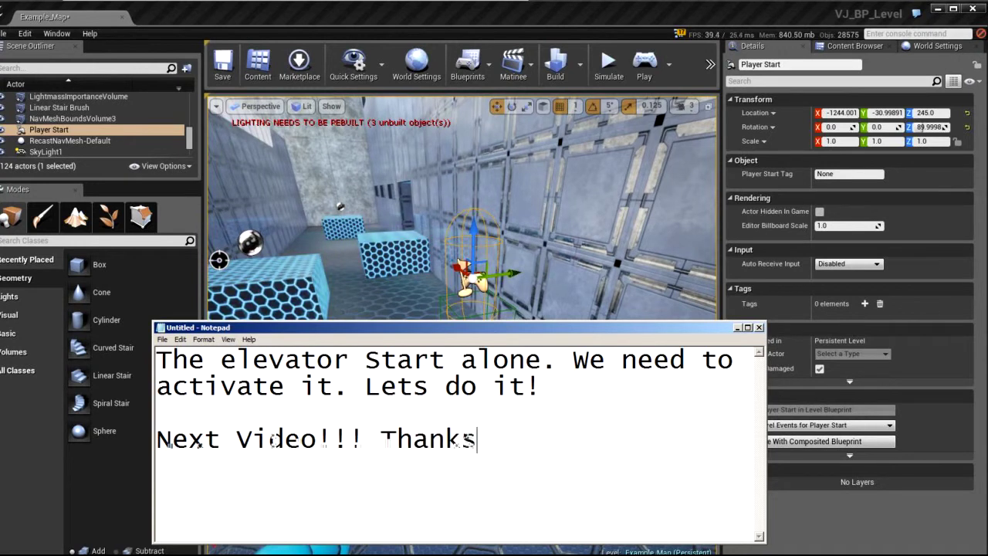
type("!!!")
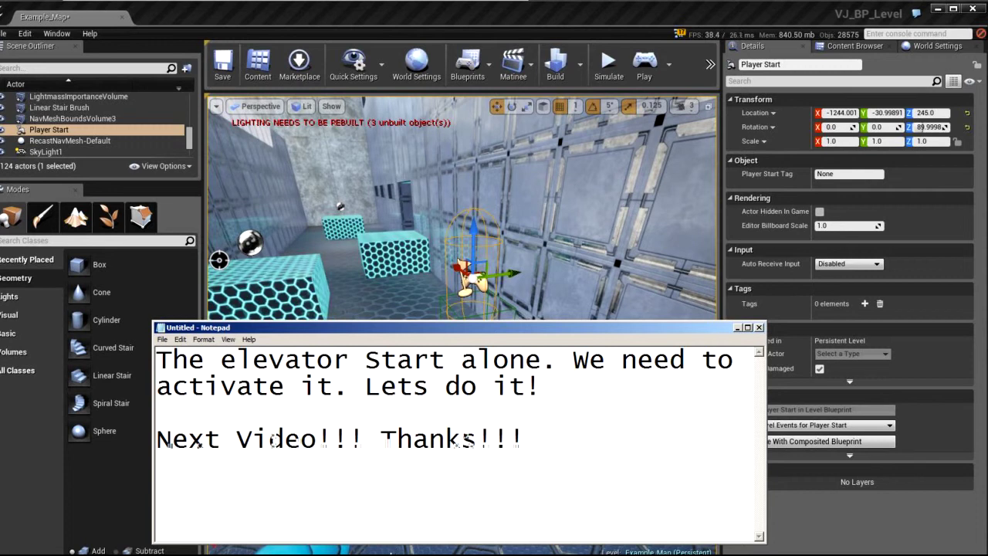